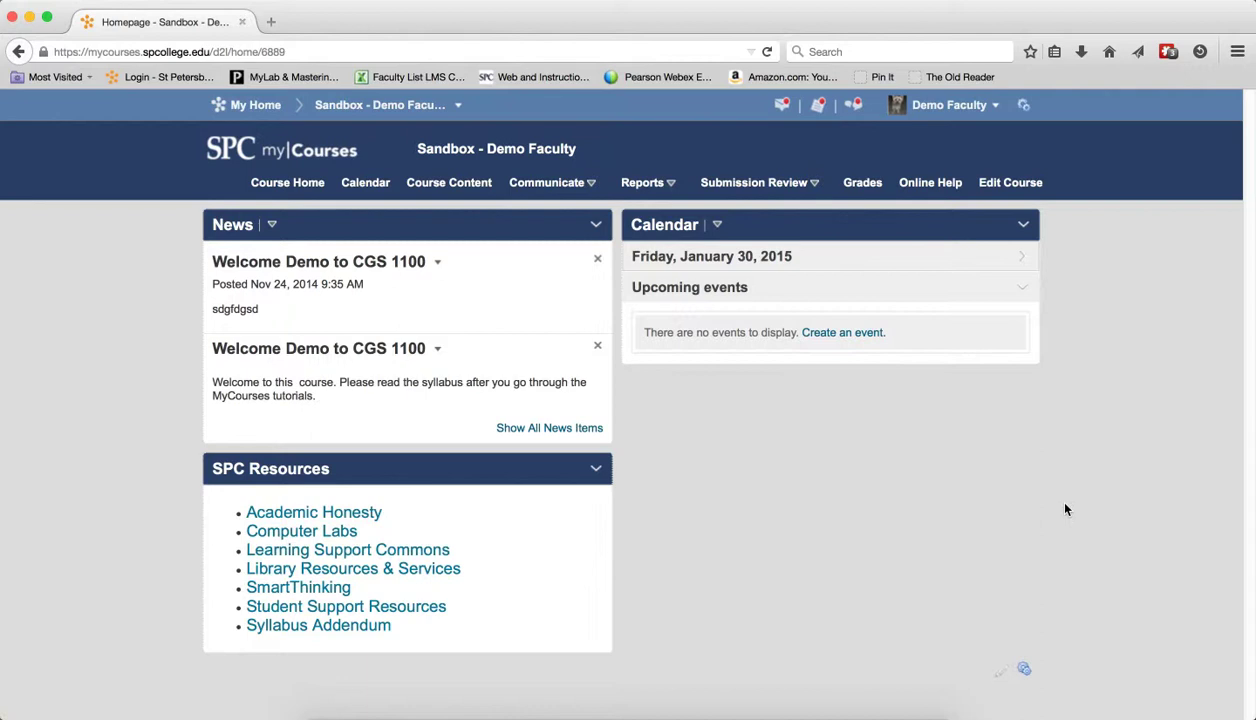
Step: Open Module 1 in the course content and switch Week 1 Discussion to in-place property editing
{"action": "left_click", "coordinate": [467, 191]}
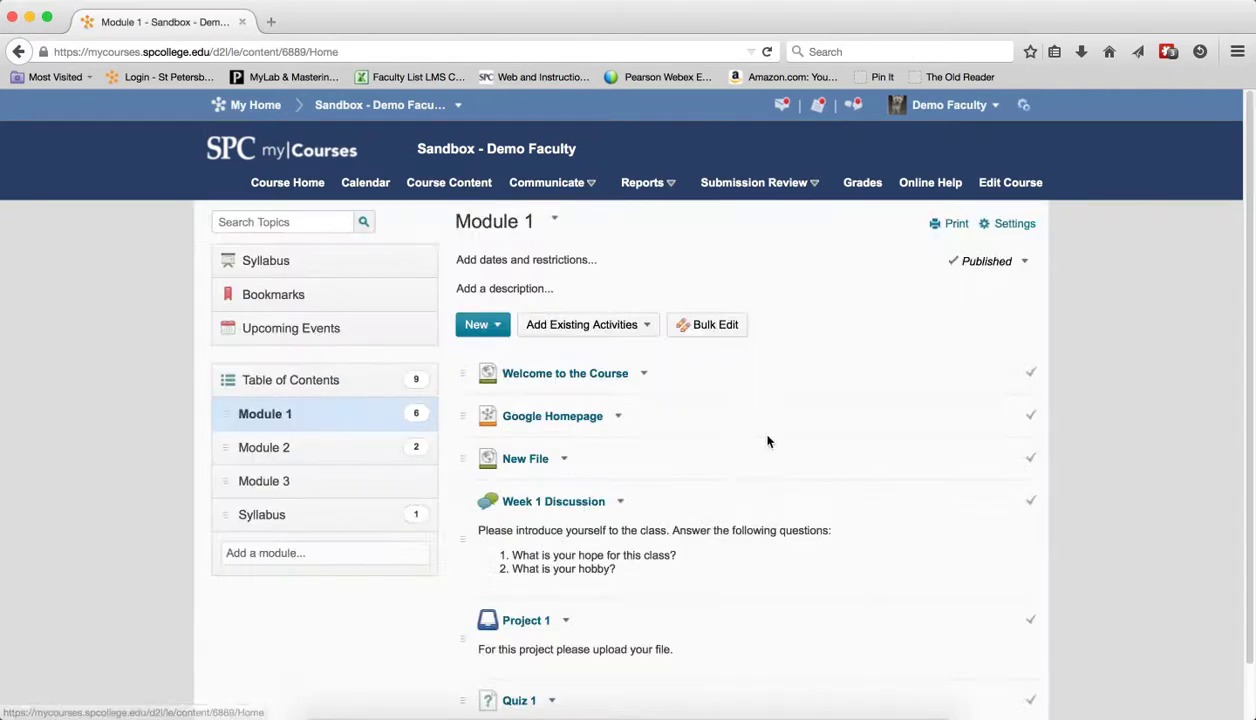
{"action": "scroll", "coordinate": [762, 462], "scroll_direction": "down", "scroll_amount": 1}
{"action": "scroll", "coordinate": [690, 440], "scroll_direction": "up", "scroll_amount": 1}
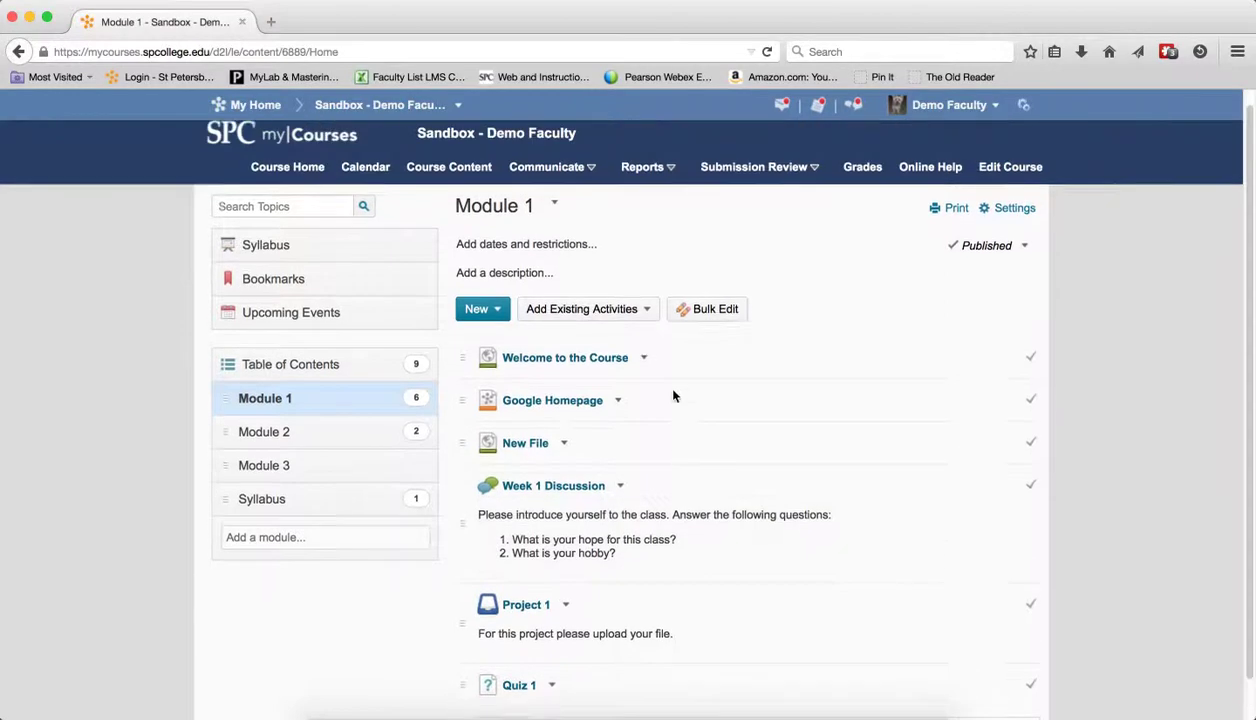
{"action": "left_click", "coordinate": [778, 185]}
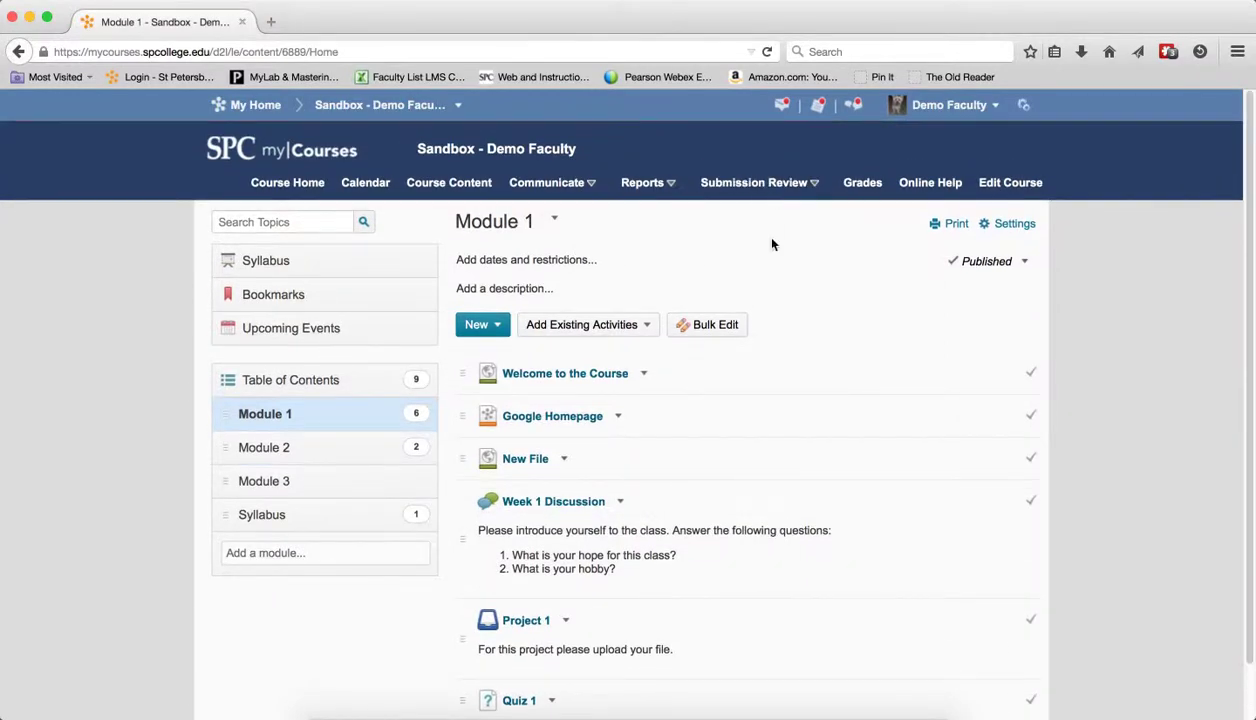
{"action": "left_click", "coordinate": [622, 502]}
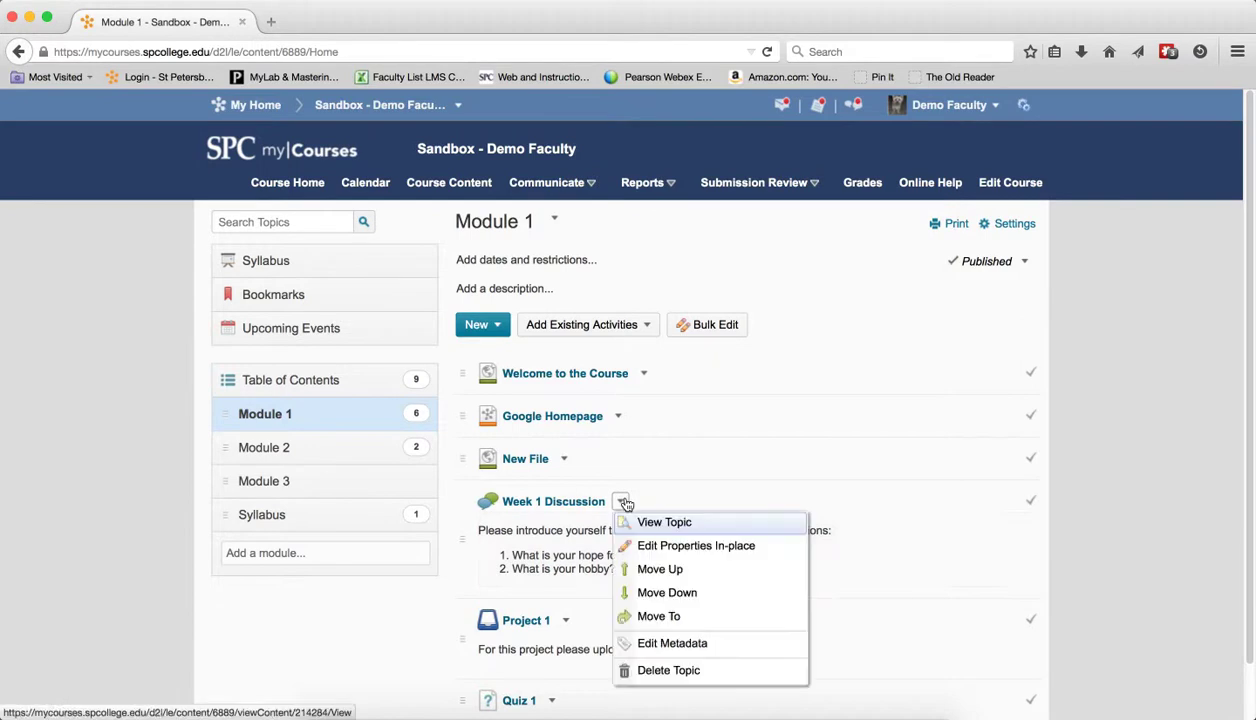
{"action": "left_click", "coordinate": [652, 545]}
{"action": "left_click", "coordinate": [578, 534]}
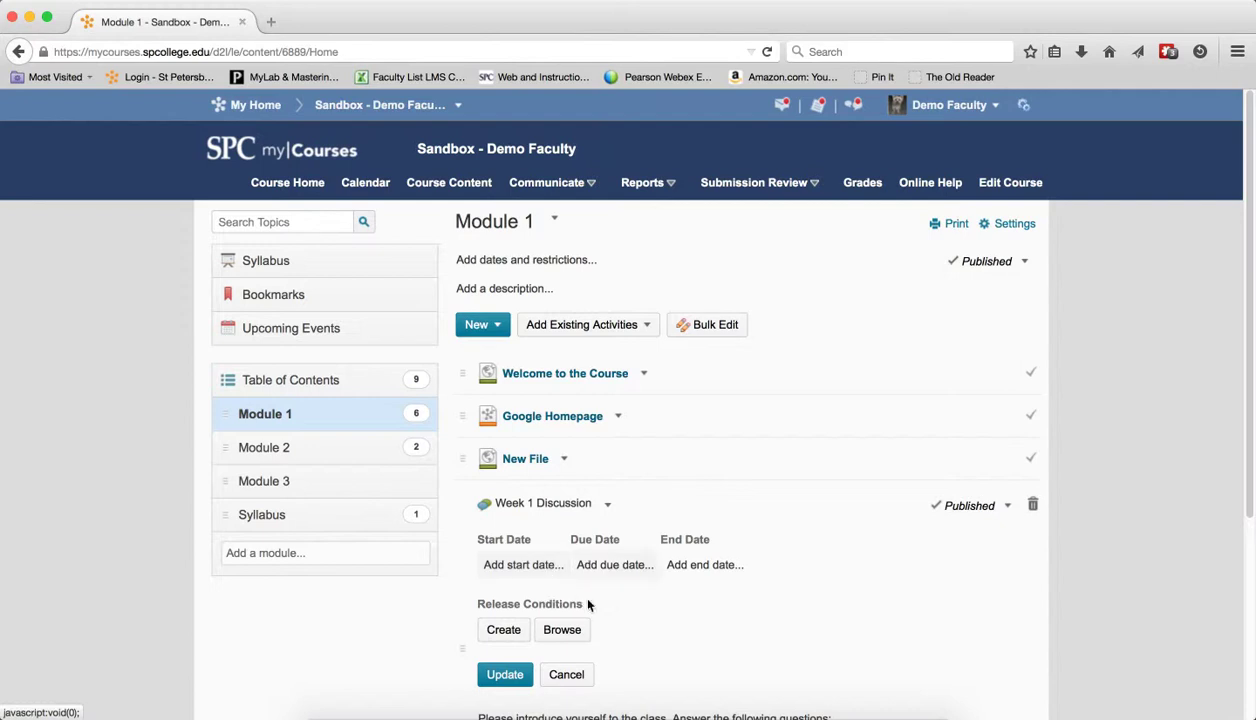
{"action": "left_click", "coordinate": [573, 670]}
{"action": "scroll", "coordinate": [696, 551], "scroll_direction": "down", "scroll_amount": 3}
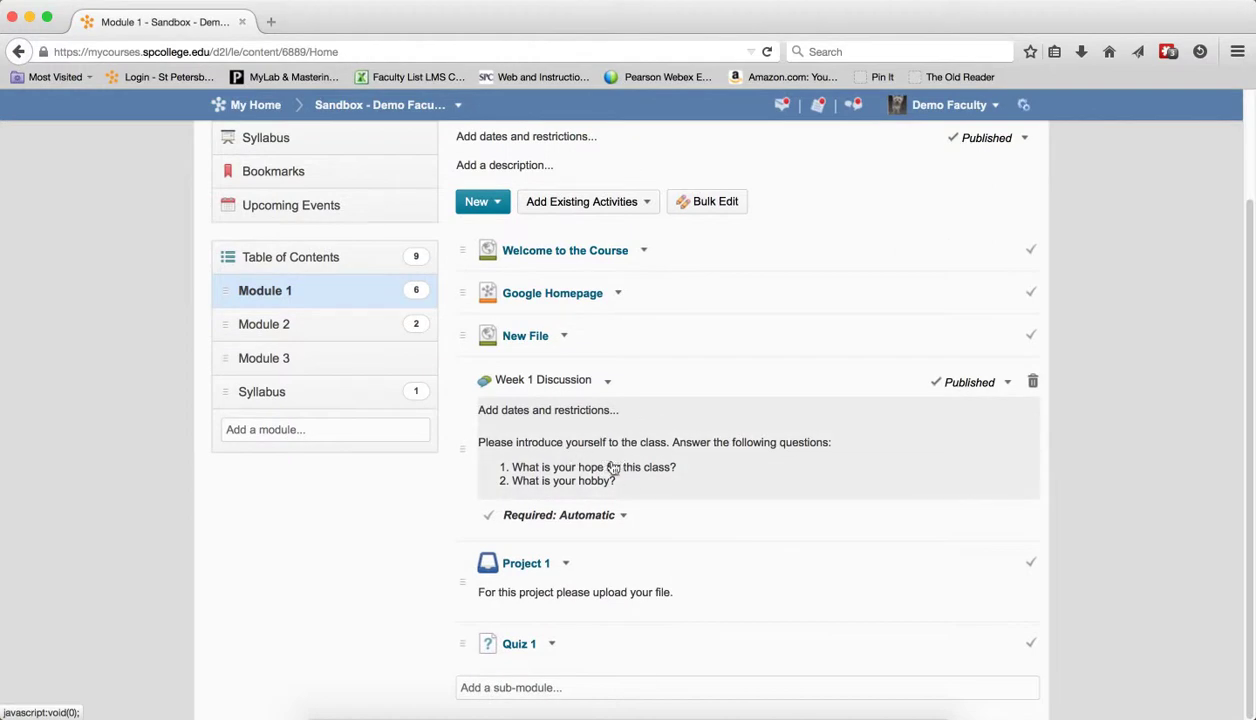
Step: Add a start date of 2/3/2015 to Week 1 Discussion's dates and restrictions and save the update
{"action": "left_click", "coordinate": [612, 382]}
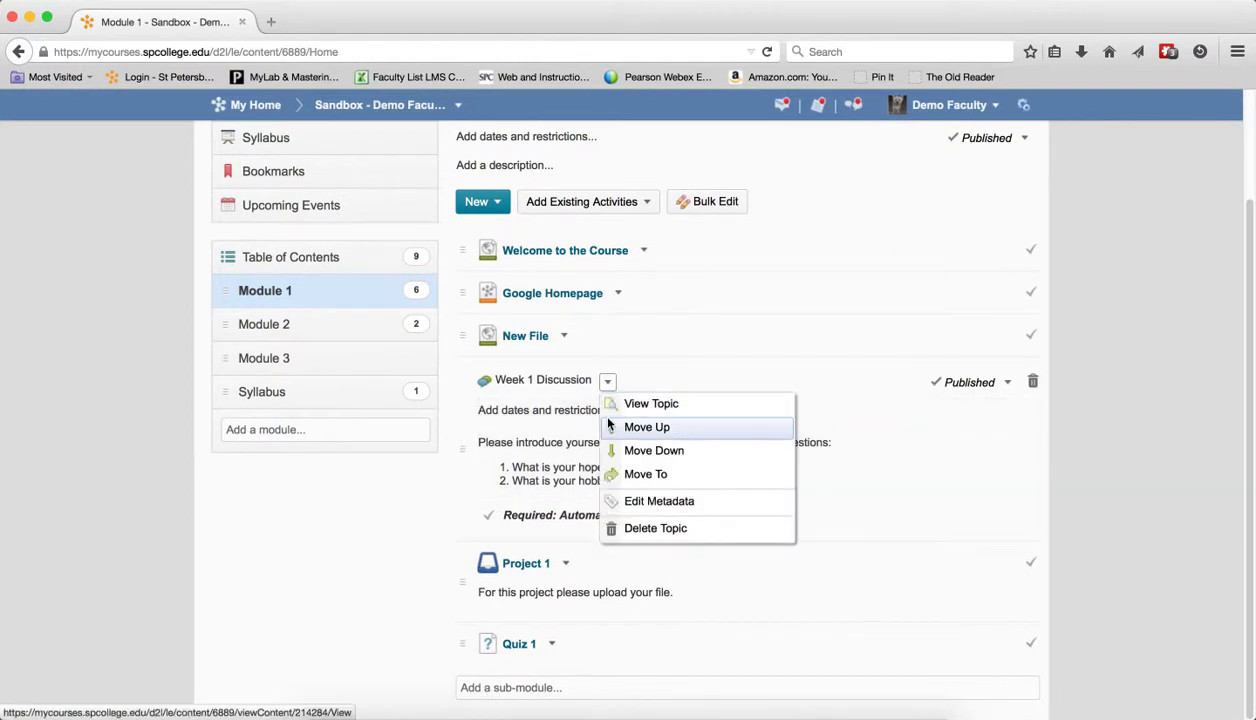
{"action": "left_click", "coordinate": [578, 410]}
{"action": "left_click", "coordinate": [530, 440]}
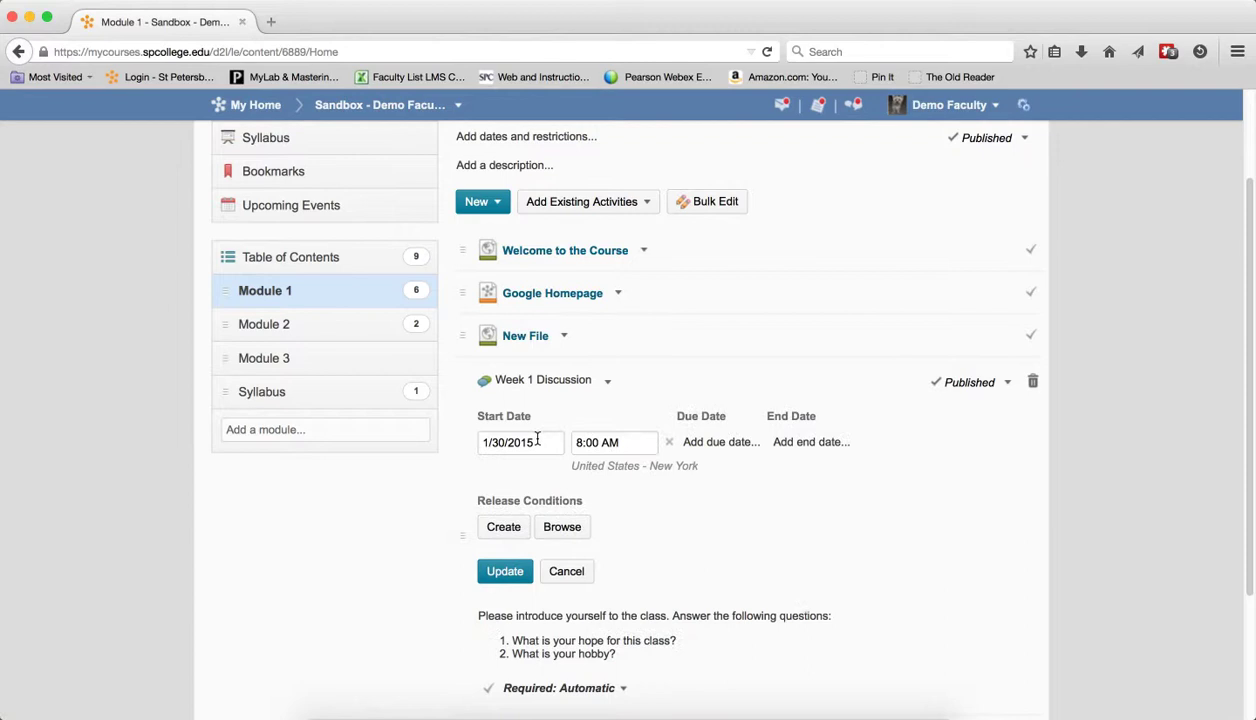
{"action": "left_click", "coordinate": [533, 450]}
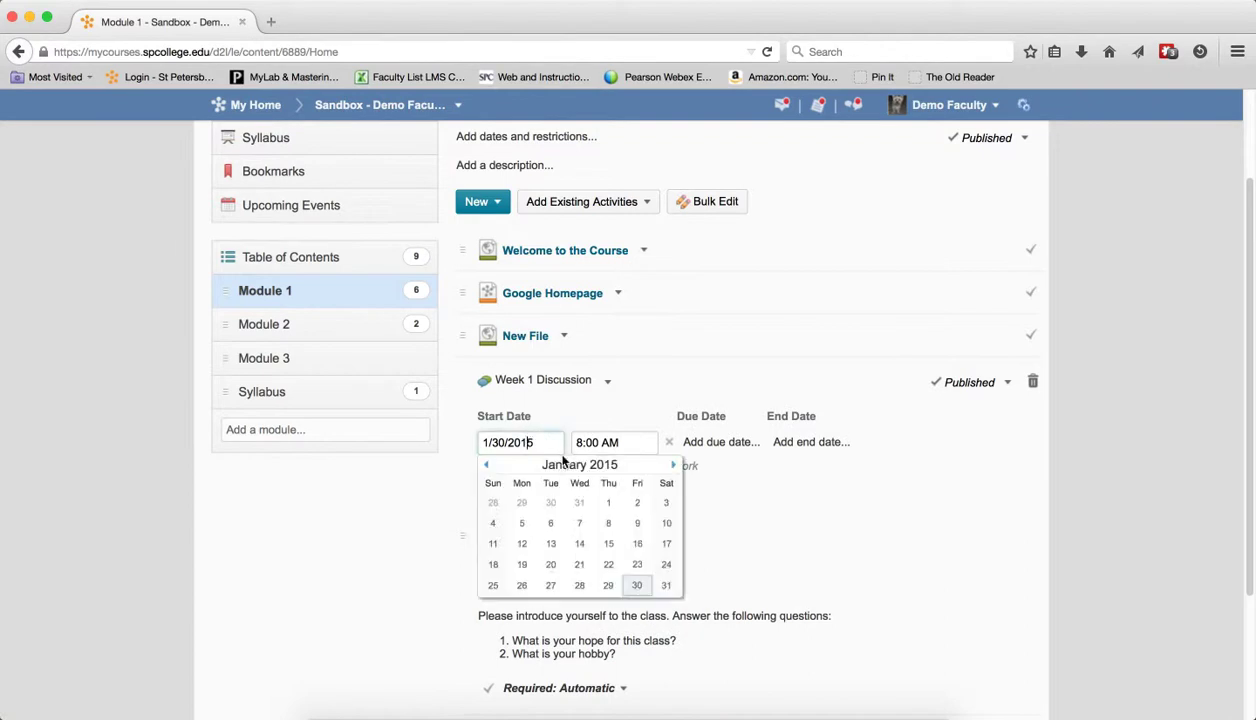
{"action": "left_click", "coordinate": [673, 465]}
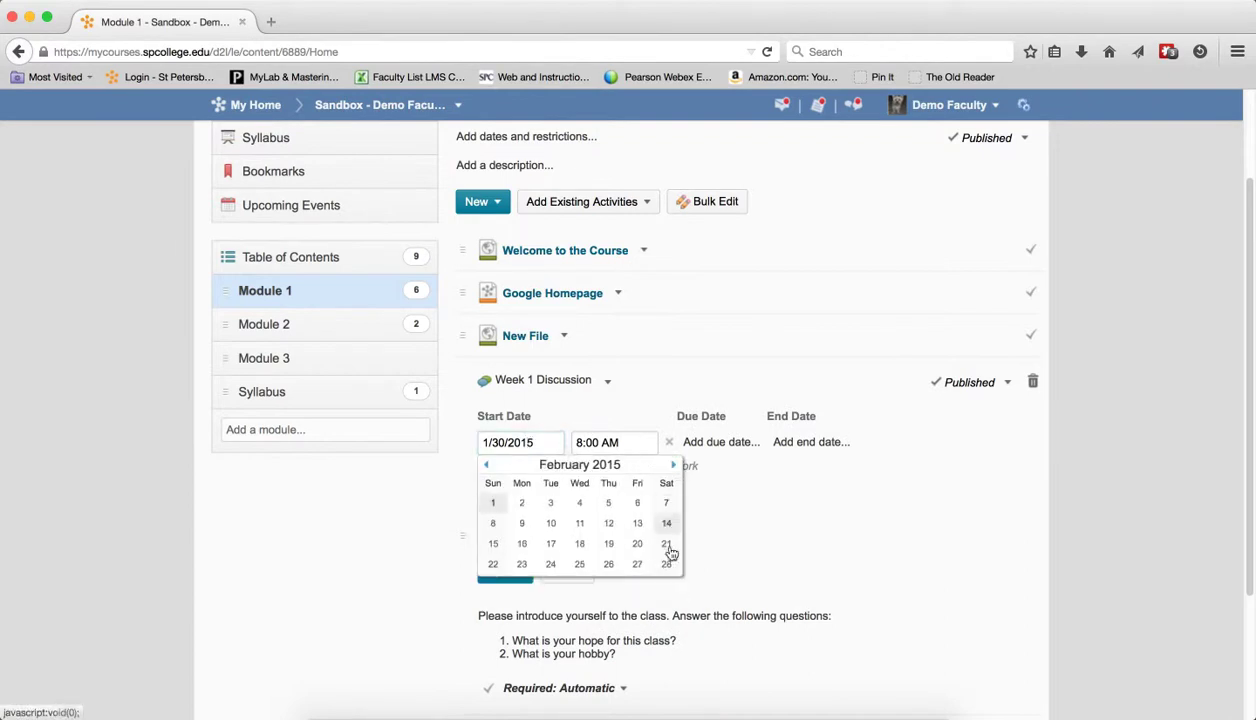
{"action": "left_click", "coordinate": [557, 503]}
{"action": "left_click", "coordinate": [500, 578]}
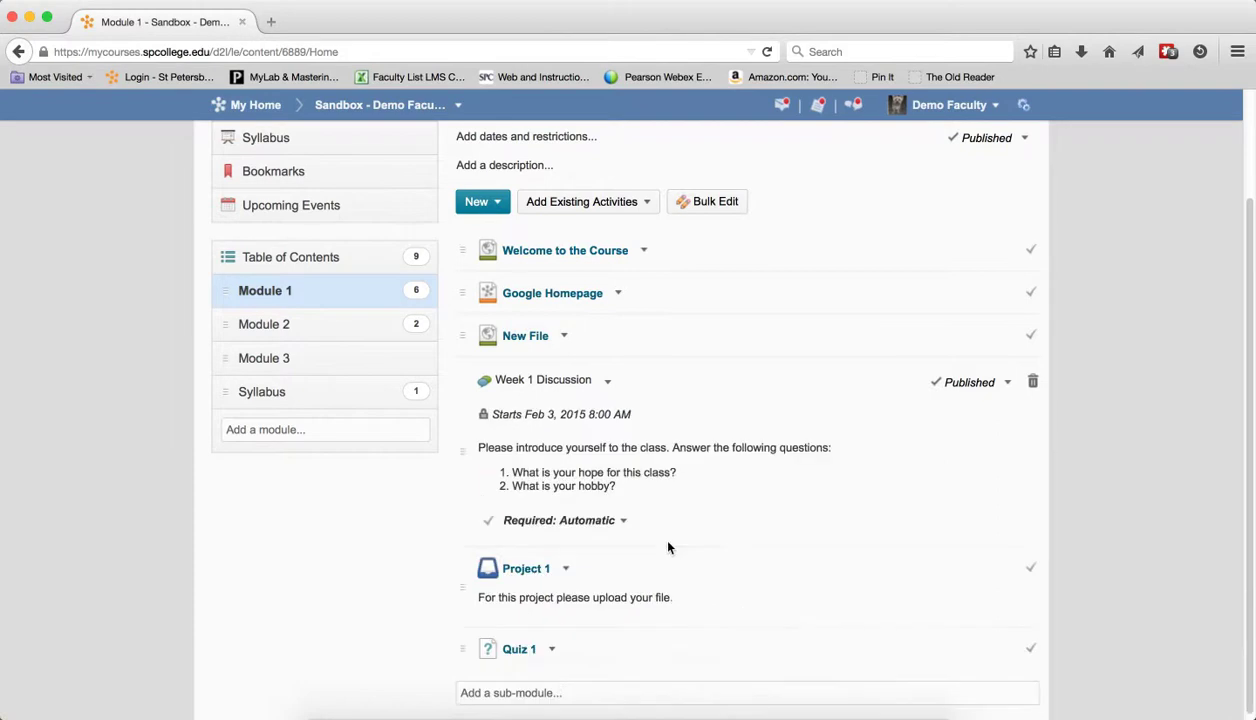
Step: View the course as a student and check Week 1 Discussion in Module 1 and in the Discussions list
{"action": "scroll", "coordinate": [673, 535], "scroll_direction": "up", "scroll_amount": 3}
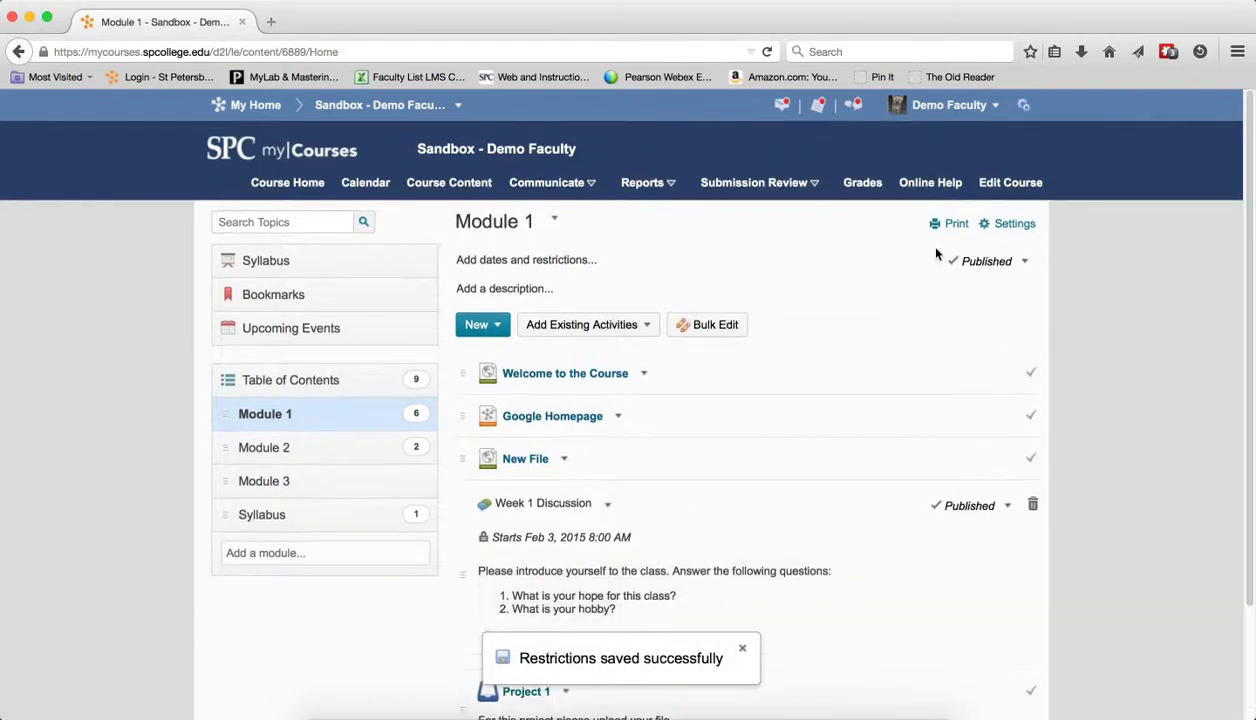
{"action": "left_click", "coordinate": [988, 106]}
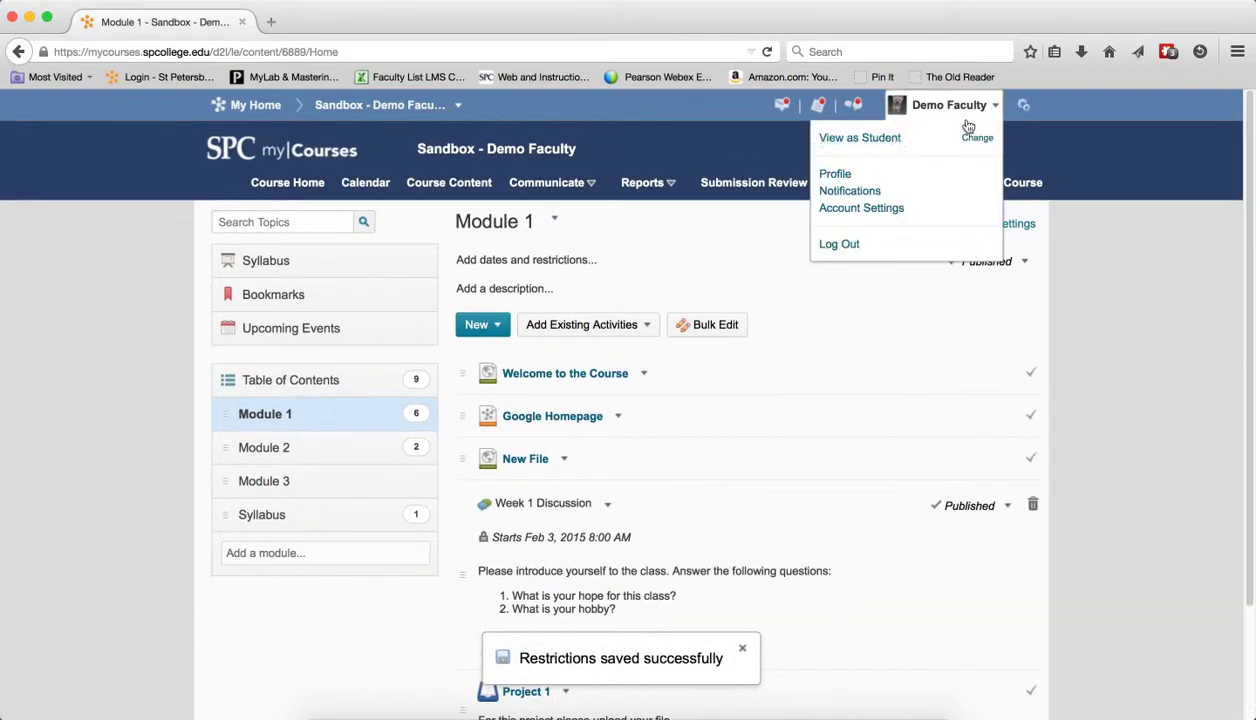
{"action": "left_click", "coordinate": [869, 153]}
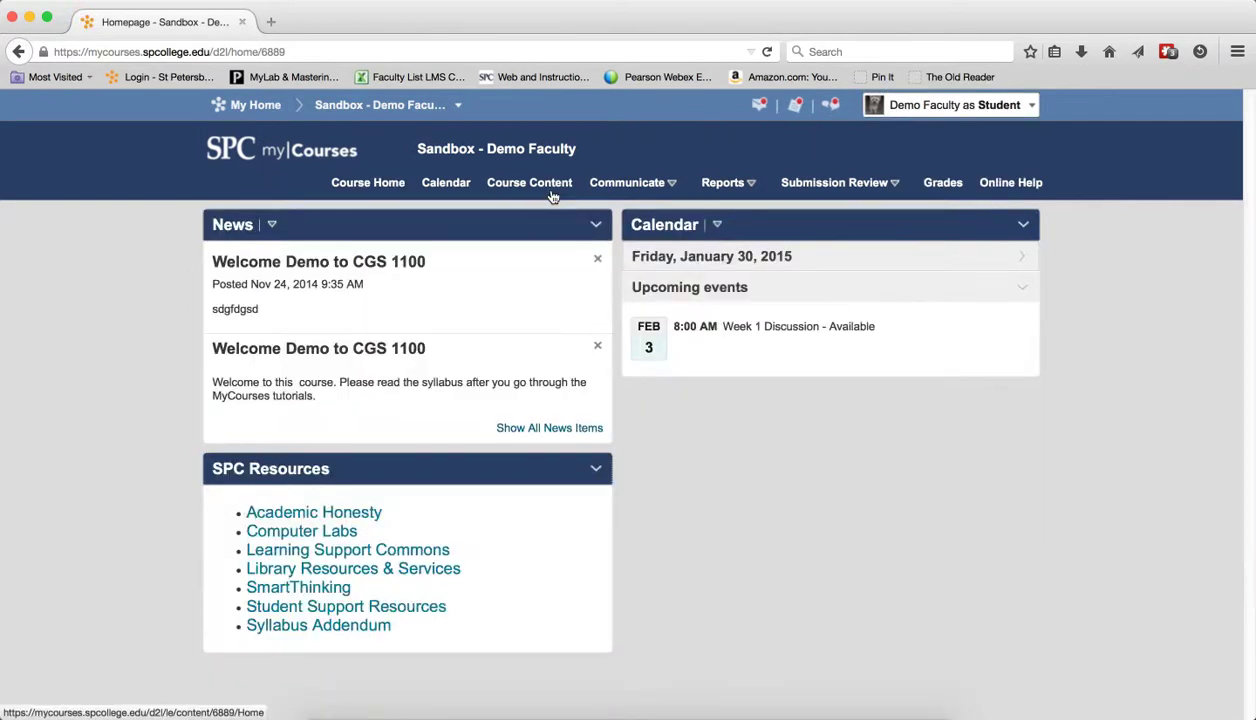
{"action": "left_click", "coordinate": [549, 193]}
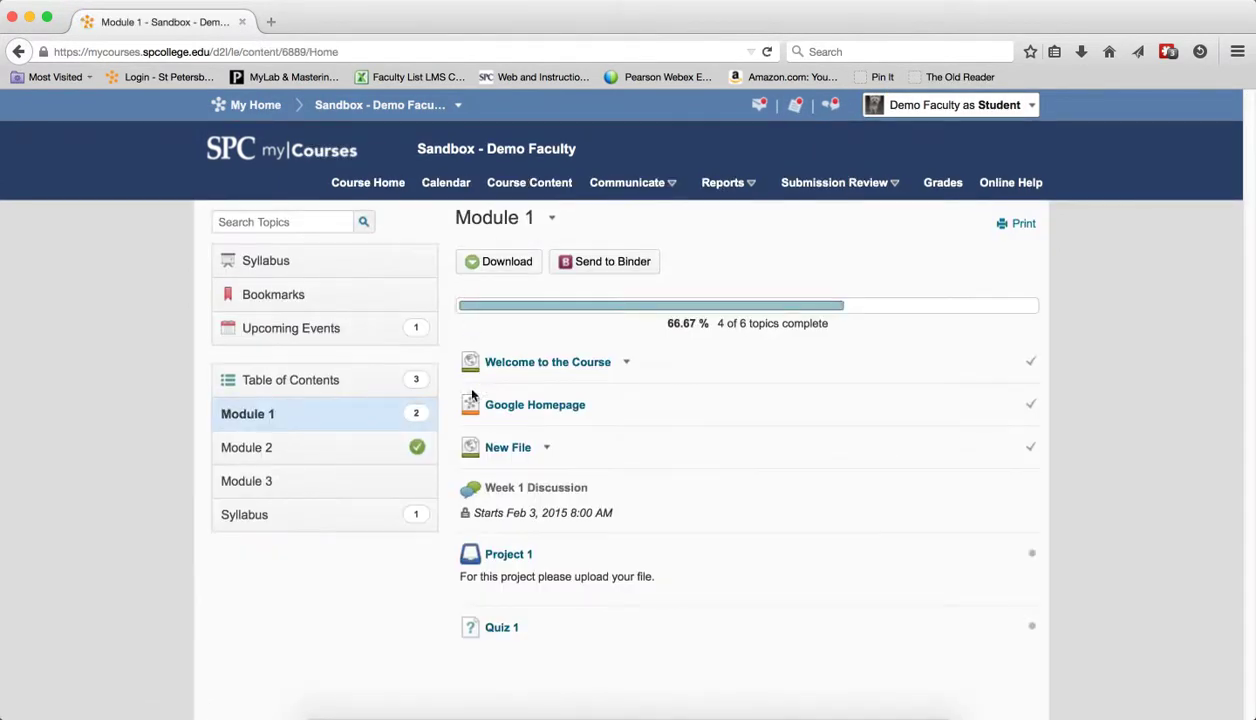
{"action": "triple_click", "coordinate": [548, 490]}
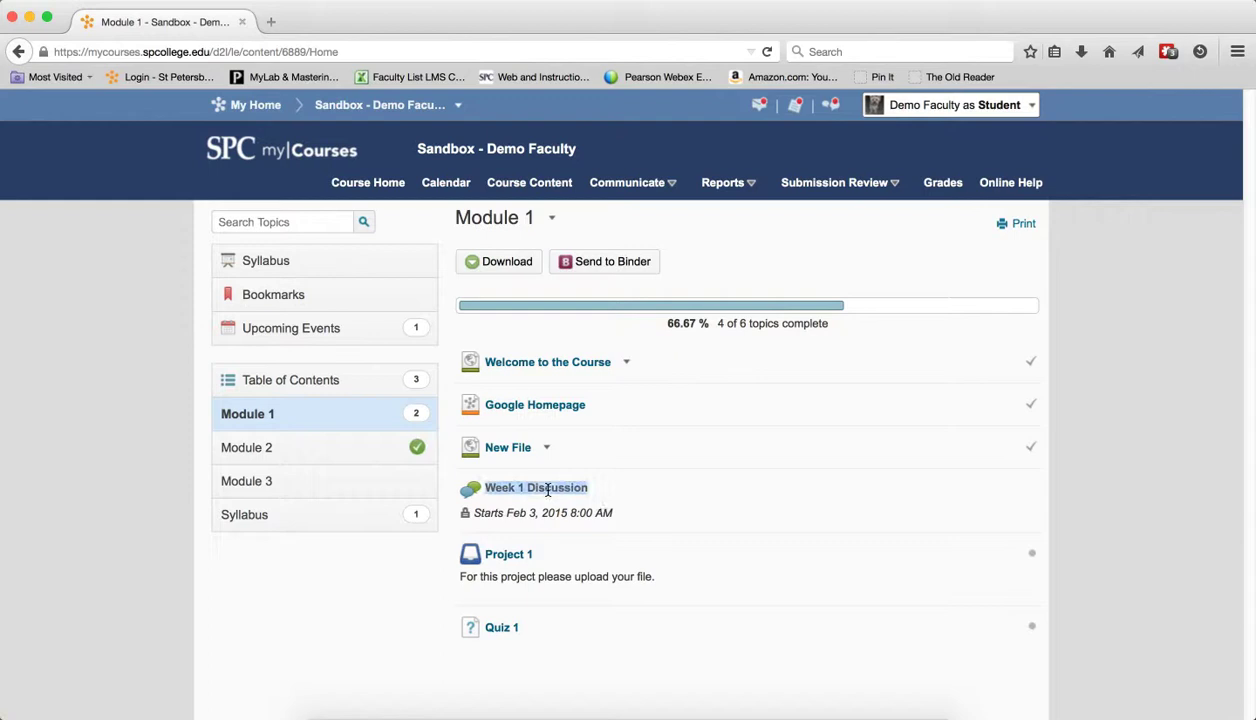
{"action": "left_click", "coordinate": [538, 490]}
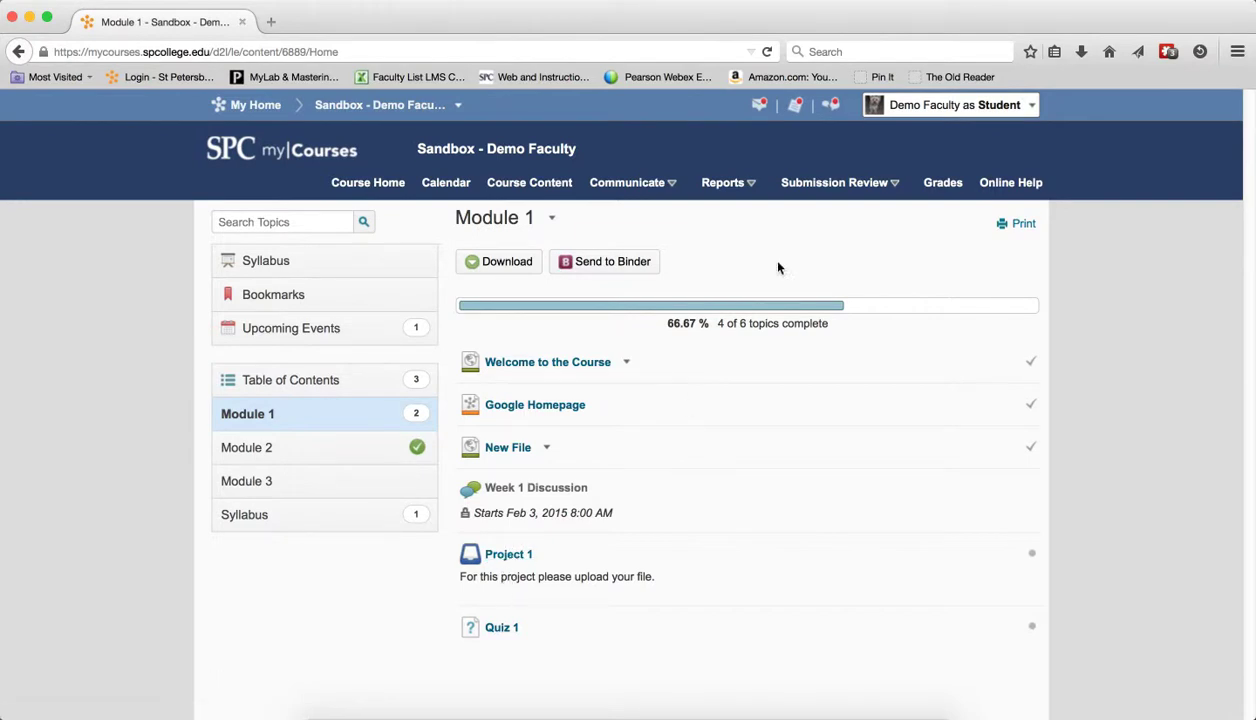
{"action": "left_click", "coordinate": [800, 182]}
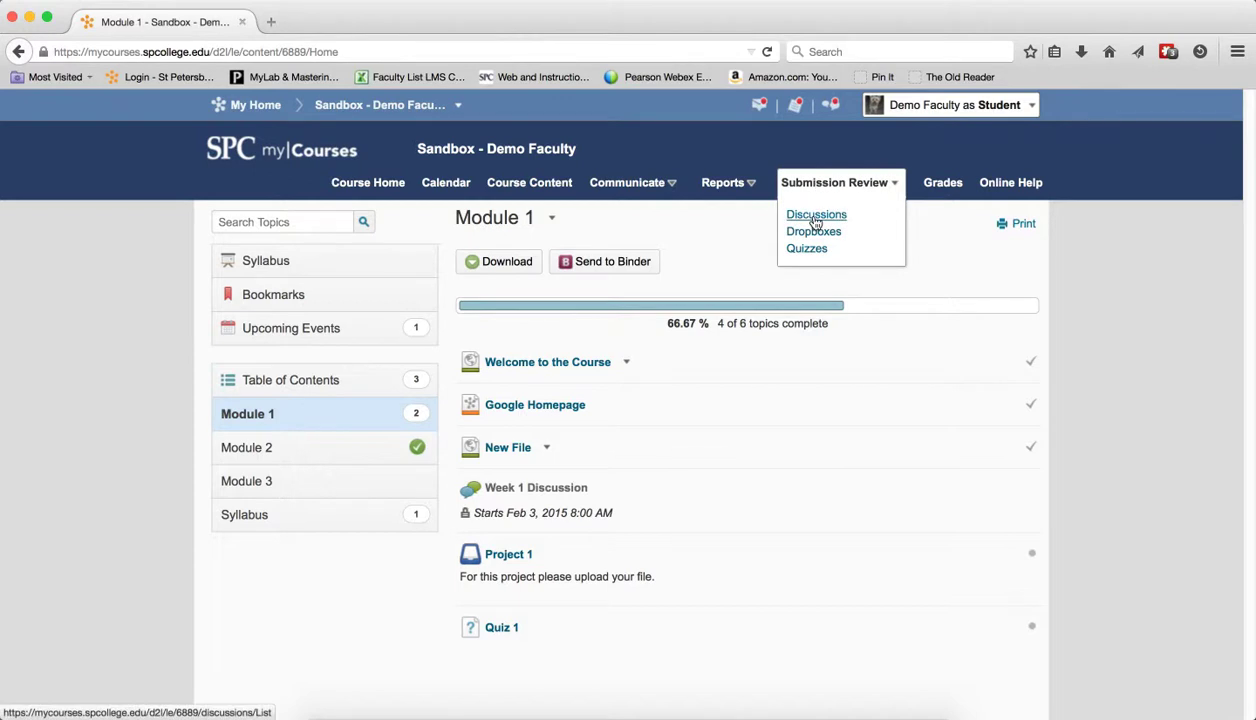
{"action": "left_click", "coordinate": [815, 218]}
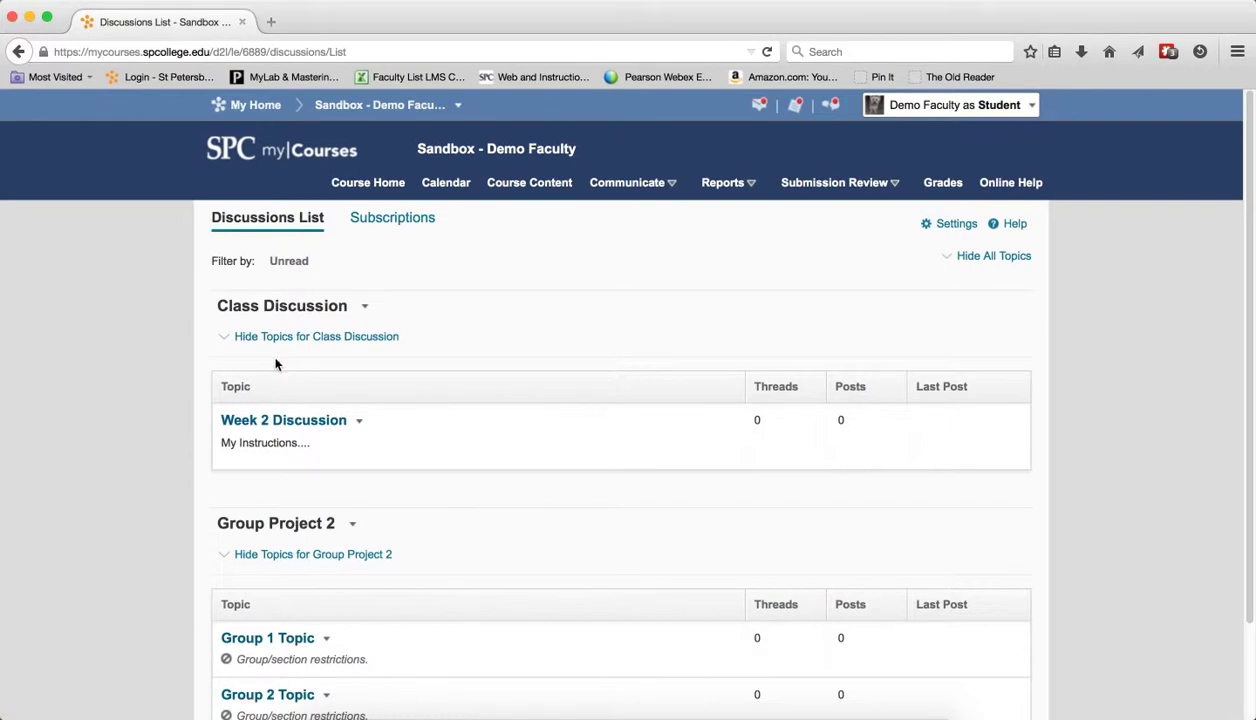
Step: Exit the student view and reopen Module 1 in the course content
{"action": "left_click", "coordinate": [1031, 105]}
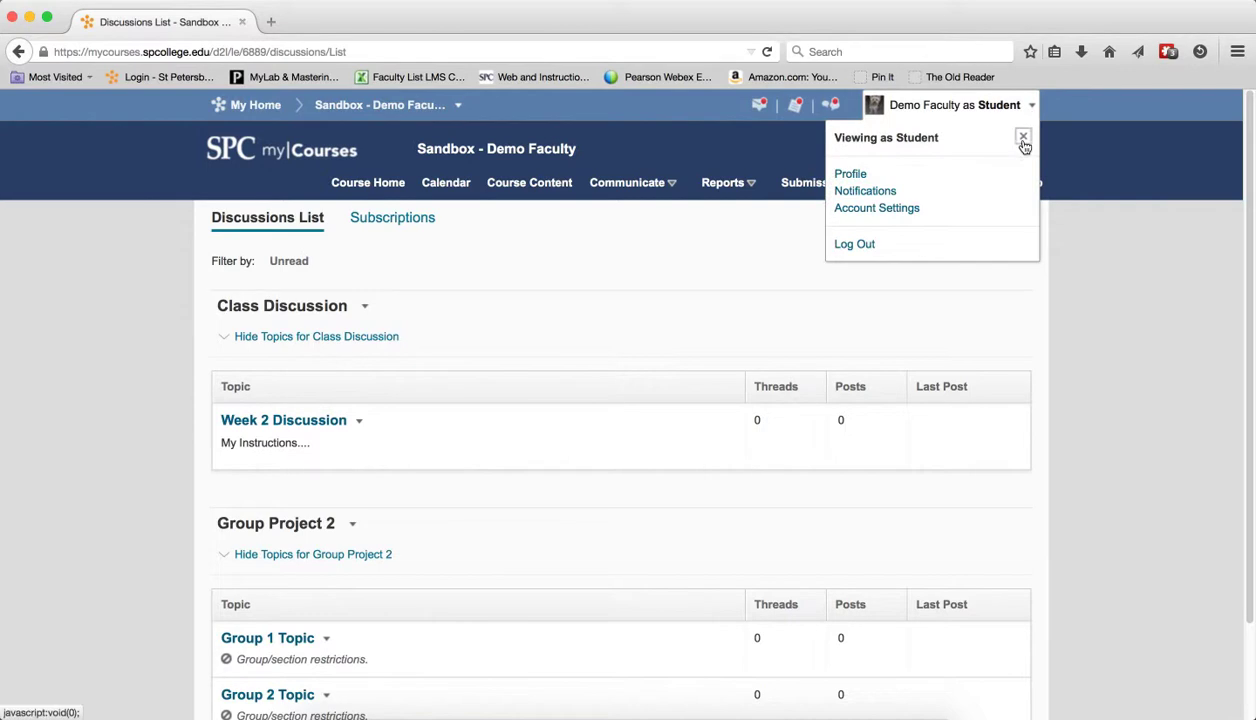
{"action": "left_click", "coordinate": [1023, 134]}
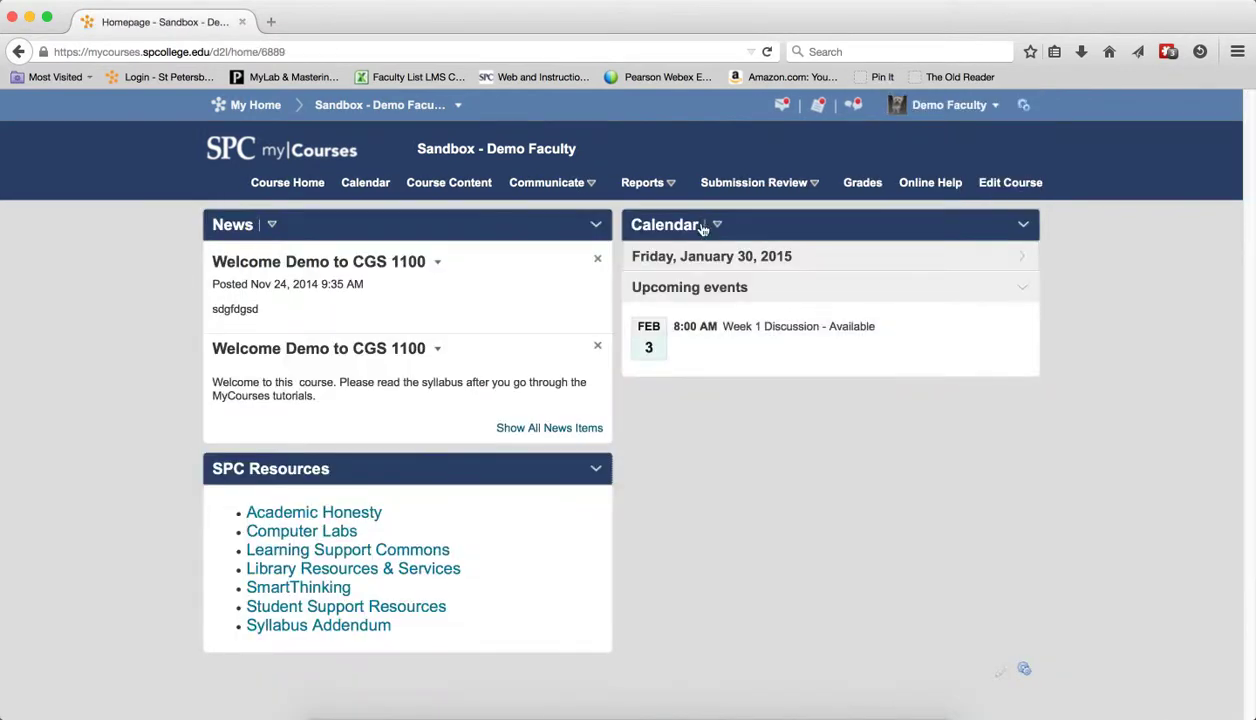
{"action": "left_click", "coordinate": [450, 186]}
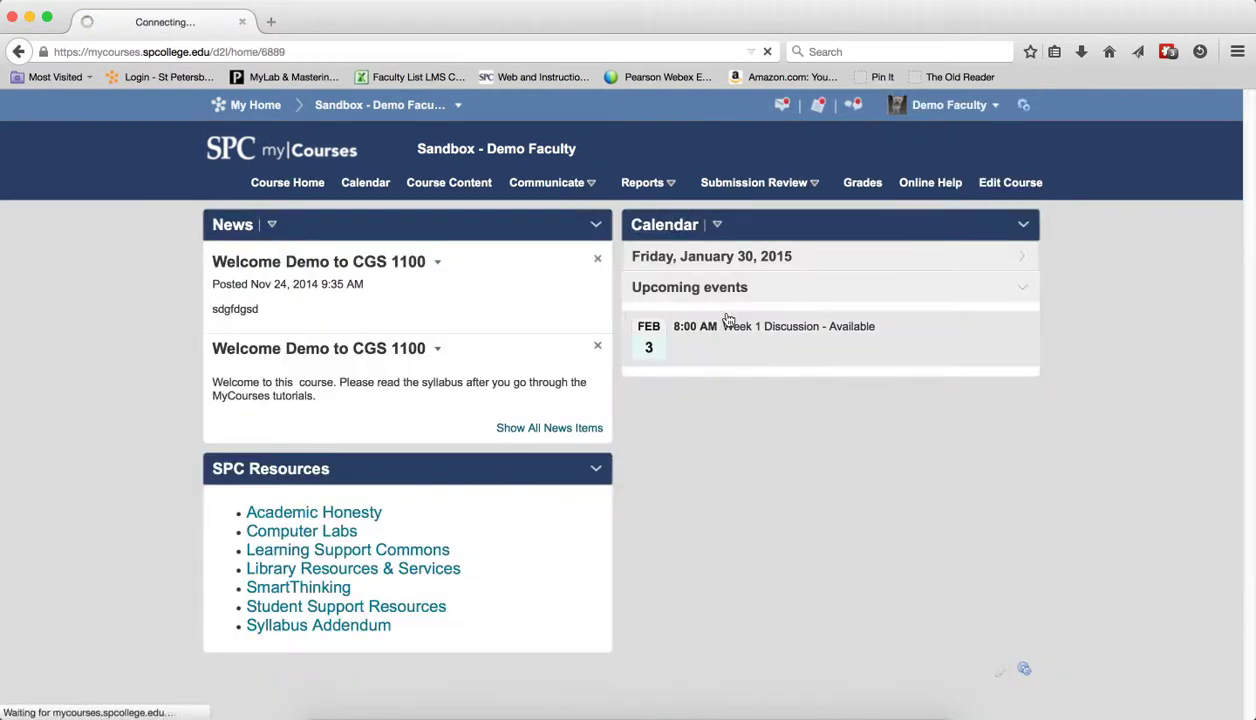
{"action": "scroll", "coordinate": [740, 450], "scroll_direction": "down", "scroll_amount": 1}
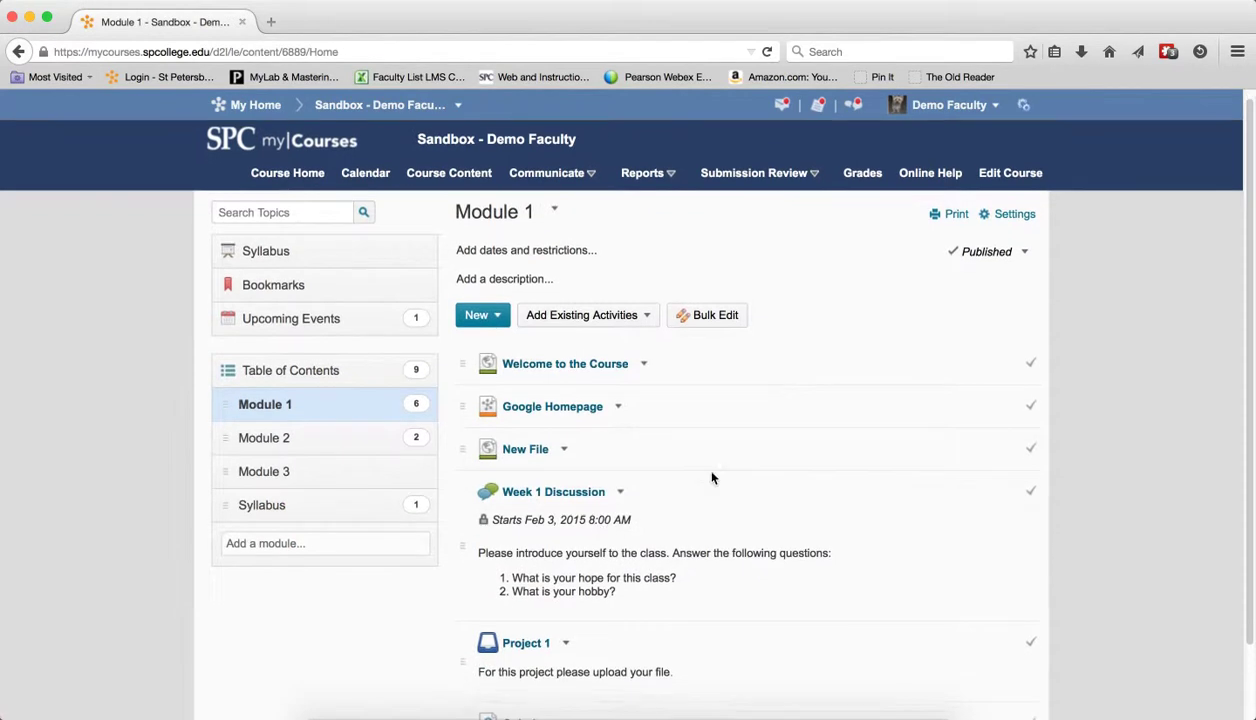
Step: Remove the start date in Week 1 Discussion's dates and restrictions without saving the update
{"action": "left_click", "coordinate": [580, 520]}
{"action": "left_click", "coordinate": [572, 550]}
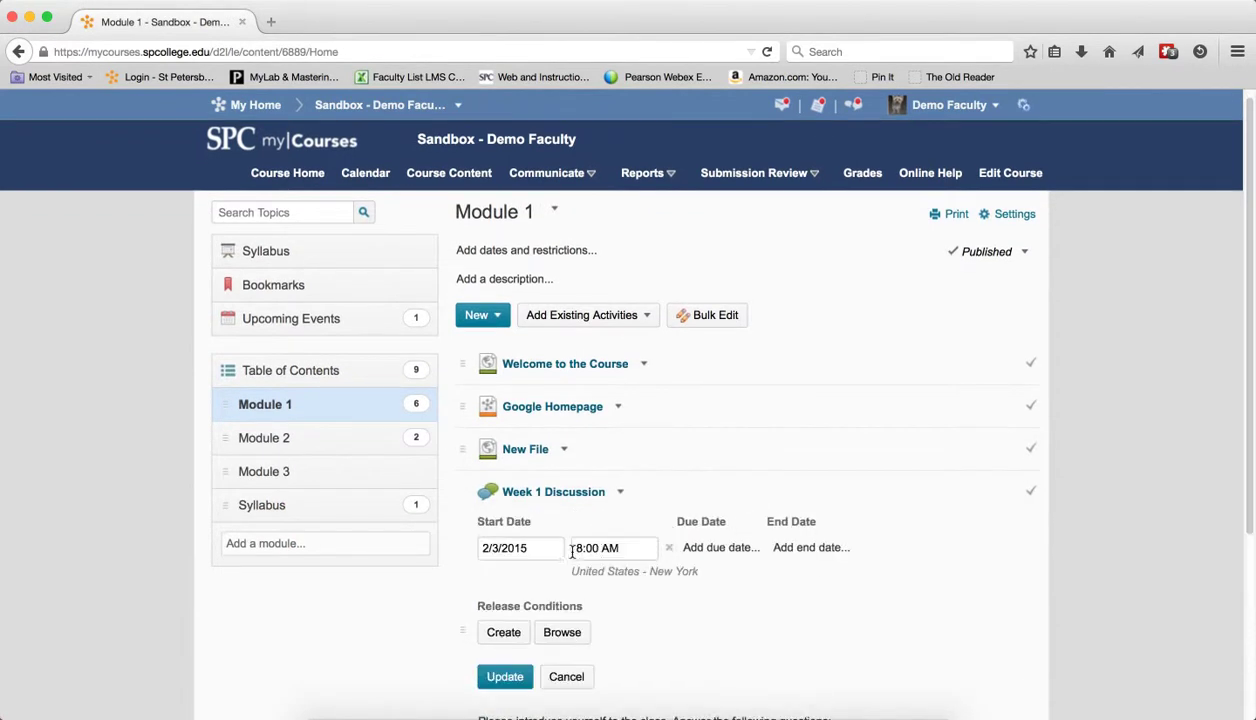
{"action": "left_click", "coordinate": [669, 548]}
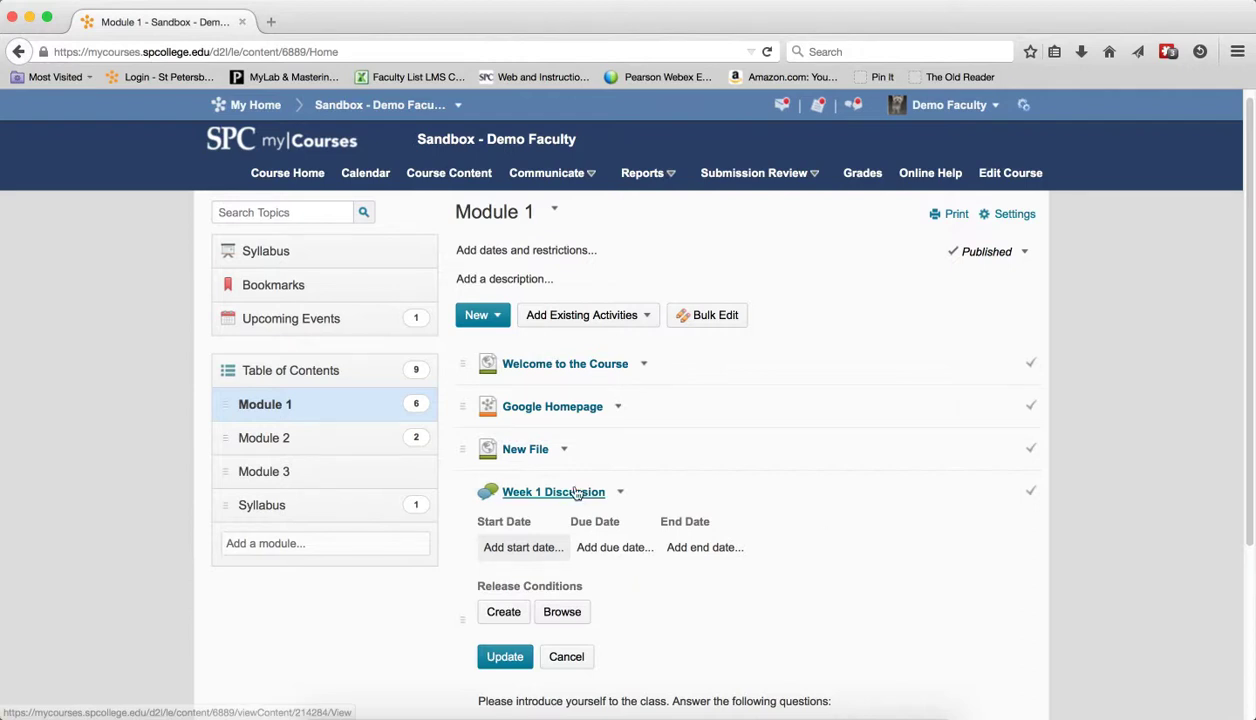
Step: Edit Project 1's properties in place, add an end date of 1/29/2015 and save the update
{"action": "scroll", "coordinate": [615, 530], "scroll_direction": "down", "scroll_amount": 5}
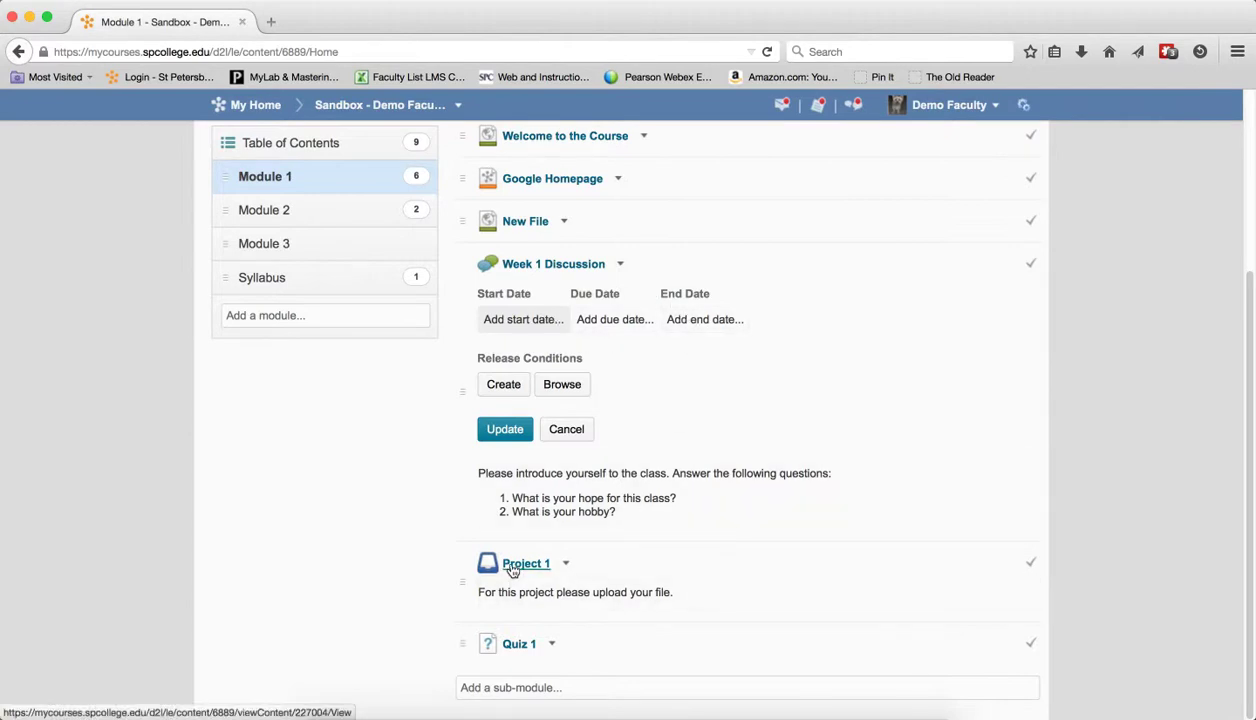
{"action": "left_click", "coordinate": [566, 564]}
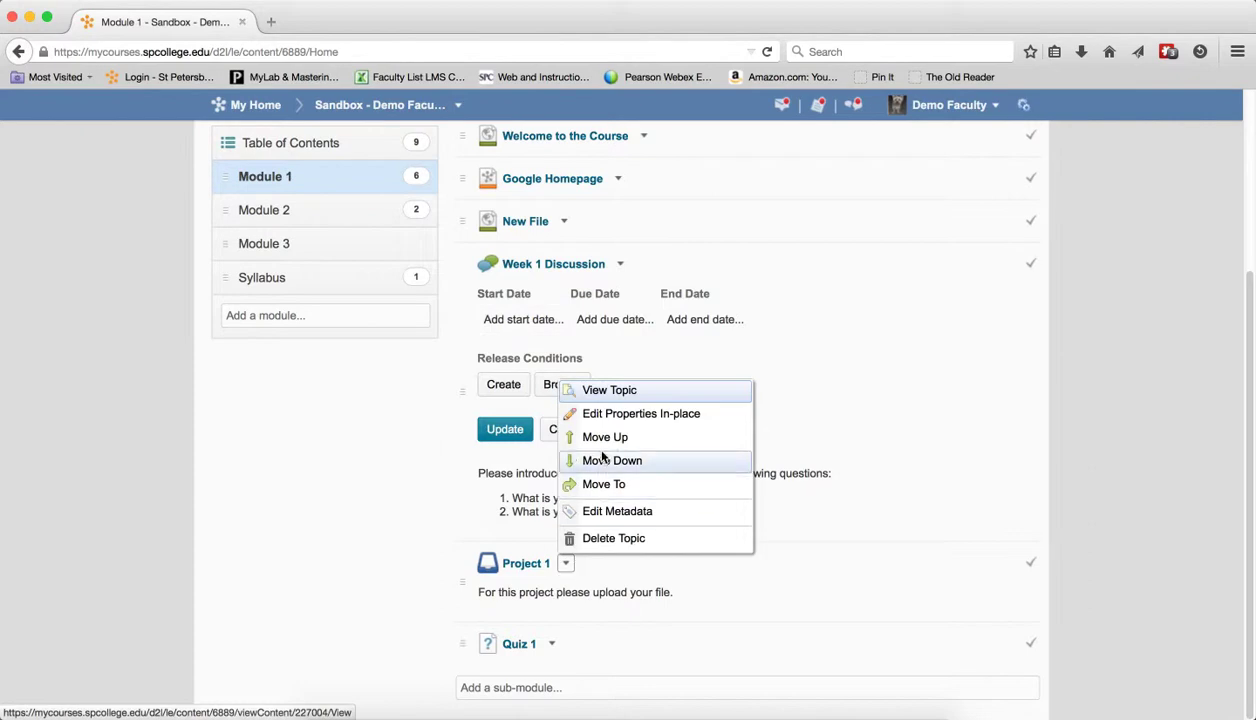
{"action": "left_click", "coordinate": [608, 414]}
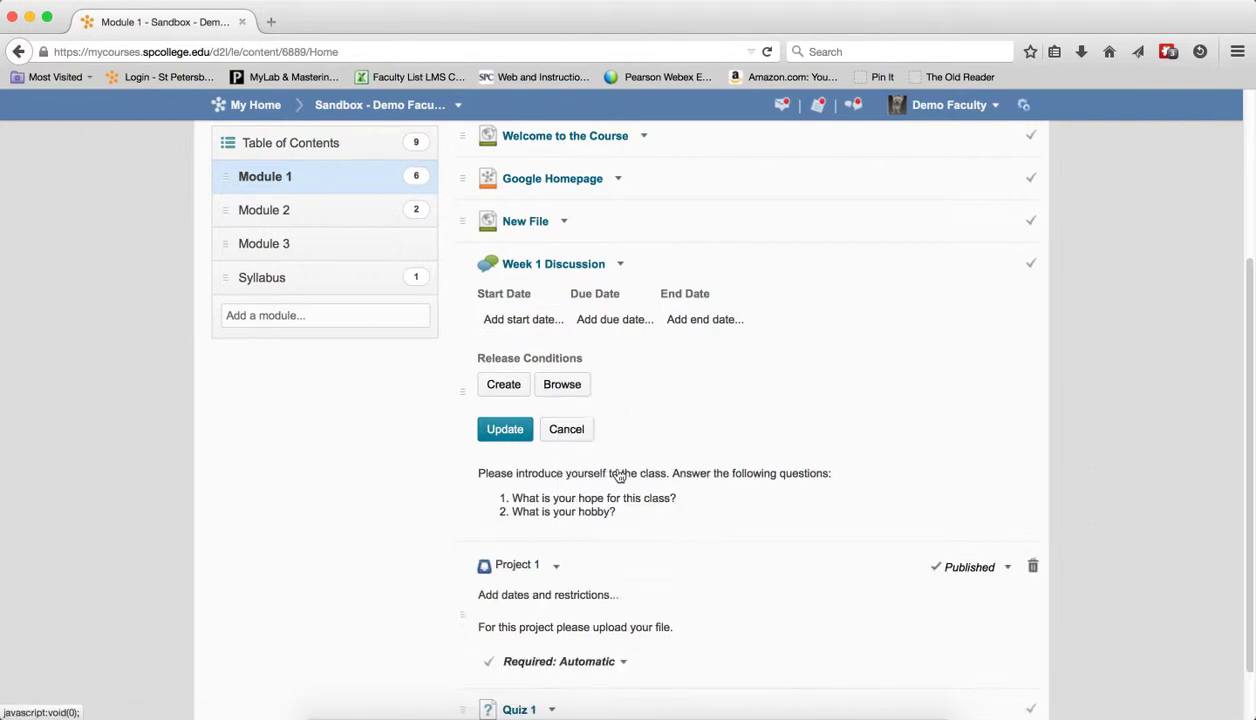
{"action": "left_click", "coordinate": [573, 592]}
{"action": "left_click", "coordinate": [725, 622]}
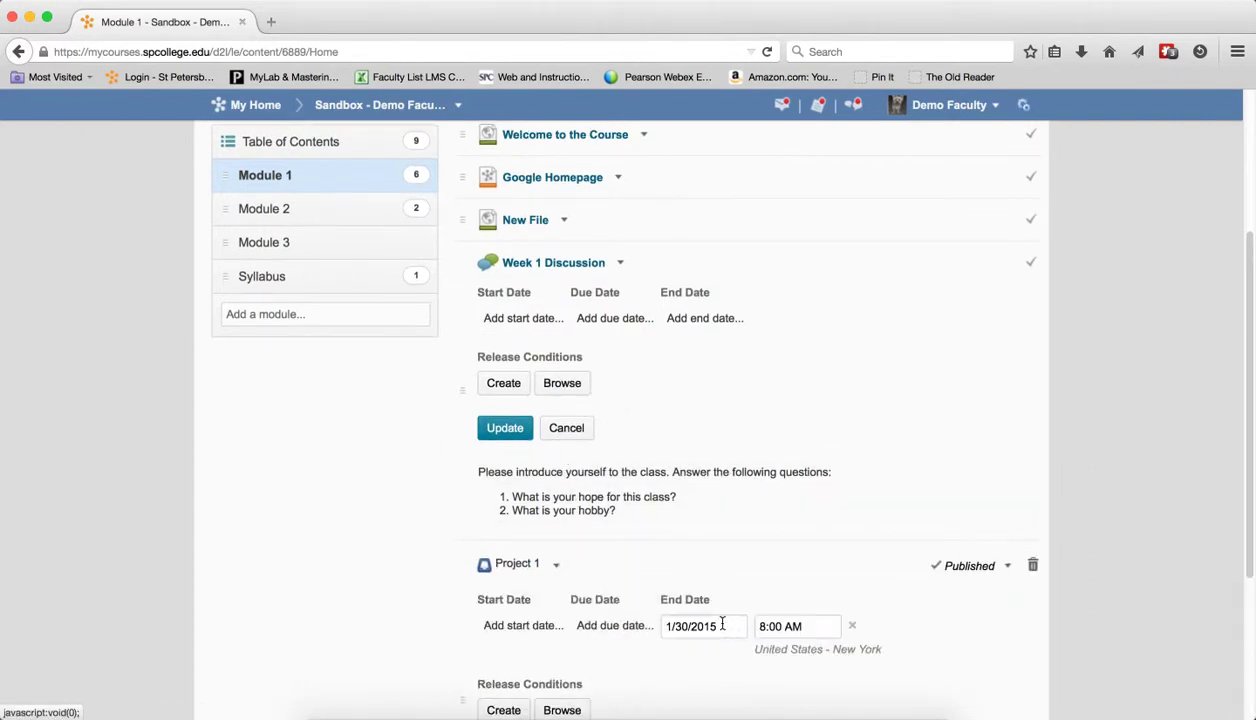
{"action": "left_click", "coordinate": [724, 621]}
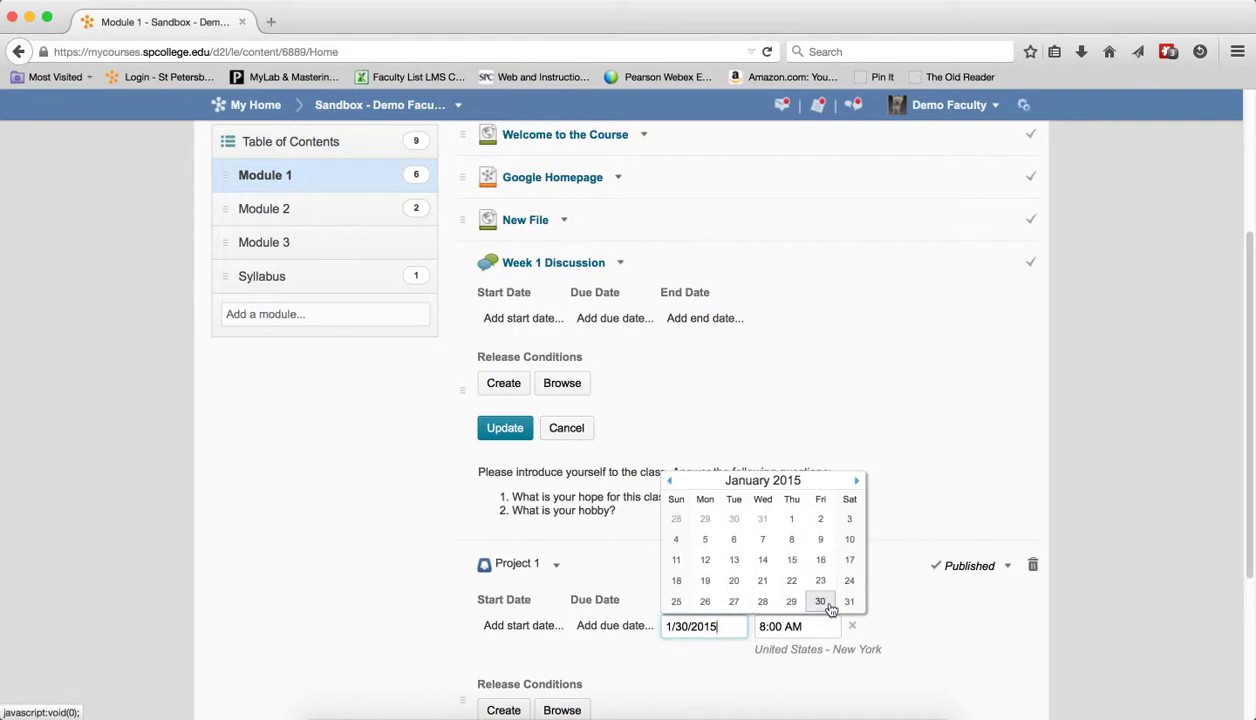
{"action": "left_click", "coordinate": [791, 601]}
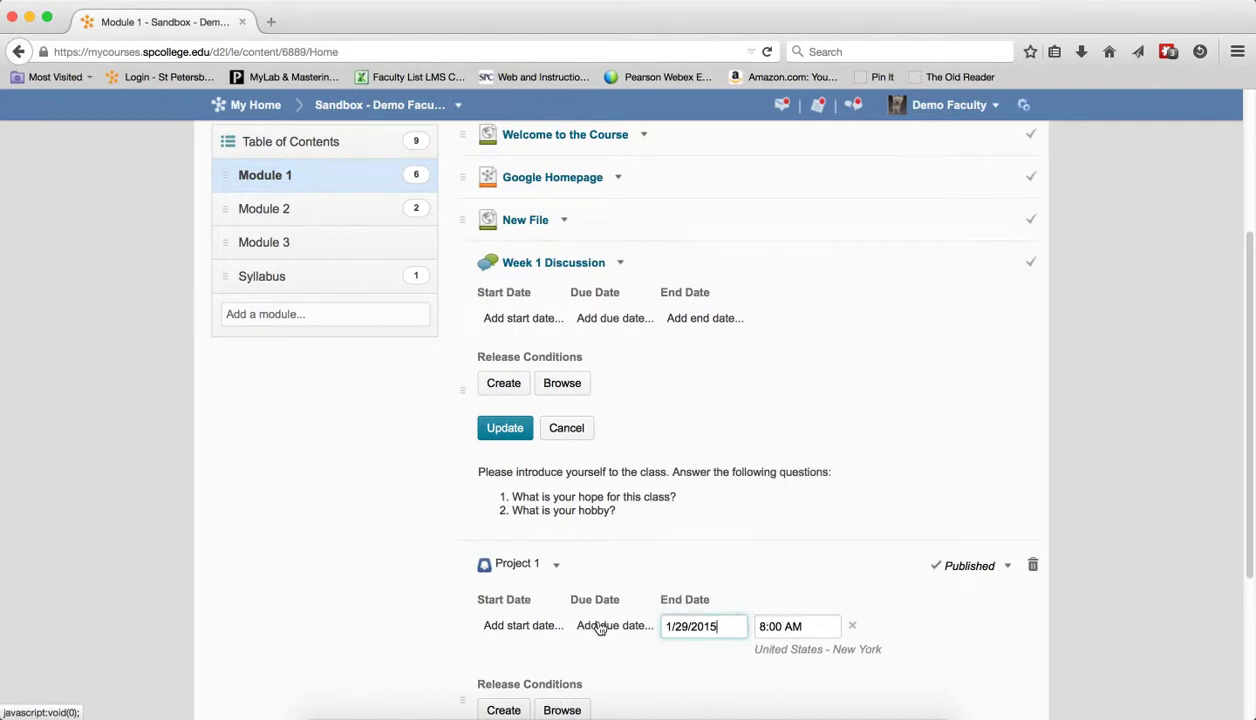
{"action": "scroll", "coordinate": [595, 632], "scroll_direction": "down", "scroll_amount": 5}
{"action": "left_click", "coordinate": [502, 515]}
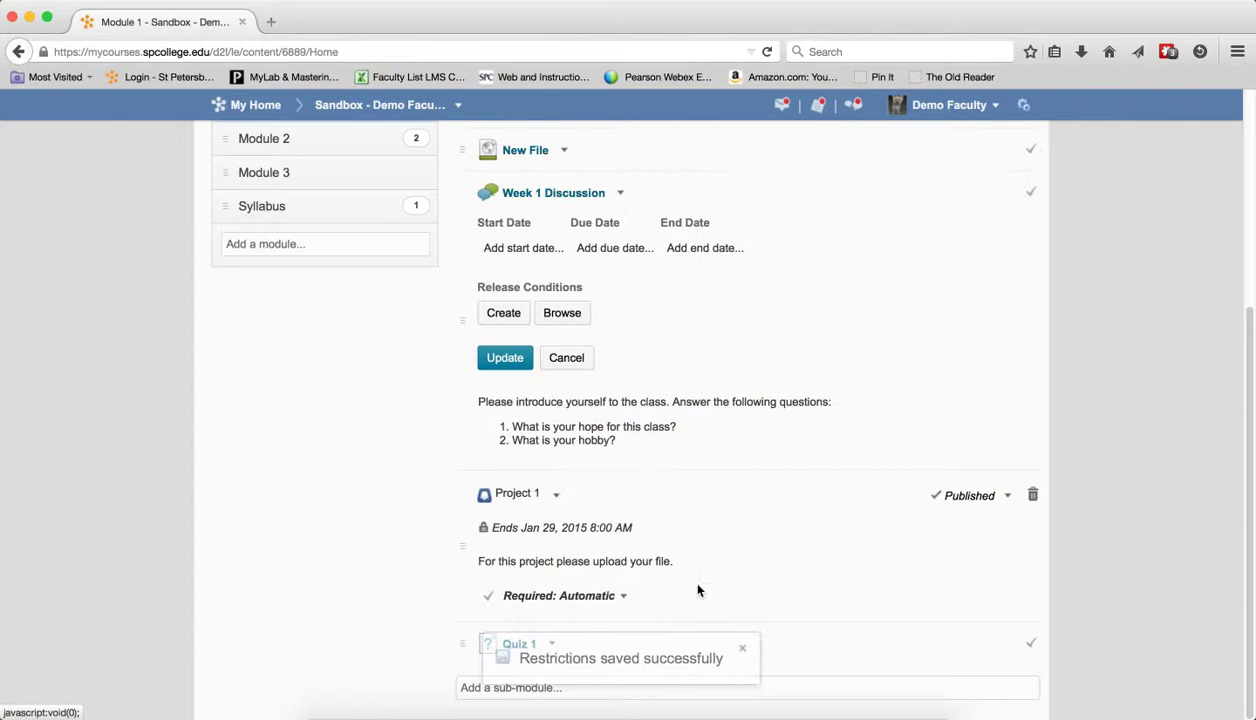
Step: Switch back to viewing the course as a student and check Project 1's availability in Module 1
{"action": "scroll", "coordinate": [836, 376], "scroll_direction": "up", "scroll_amount": 5}
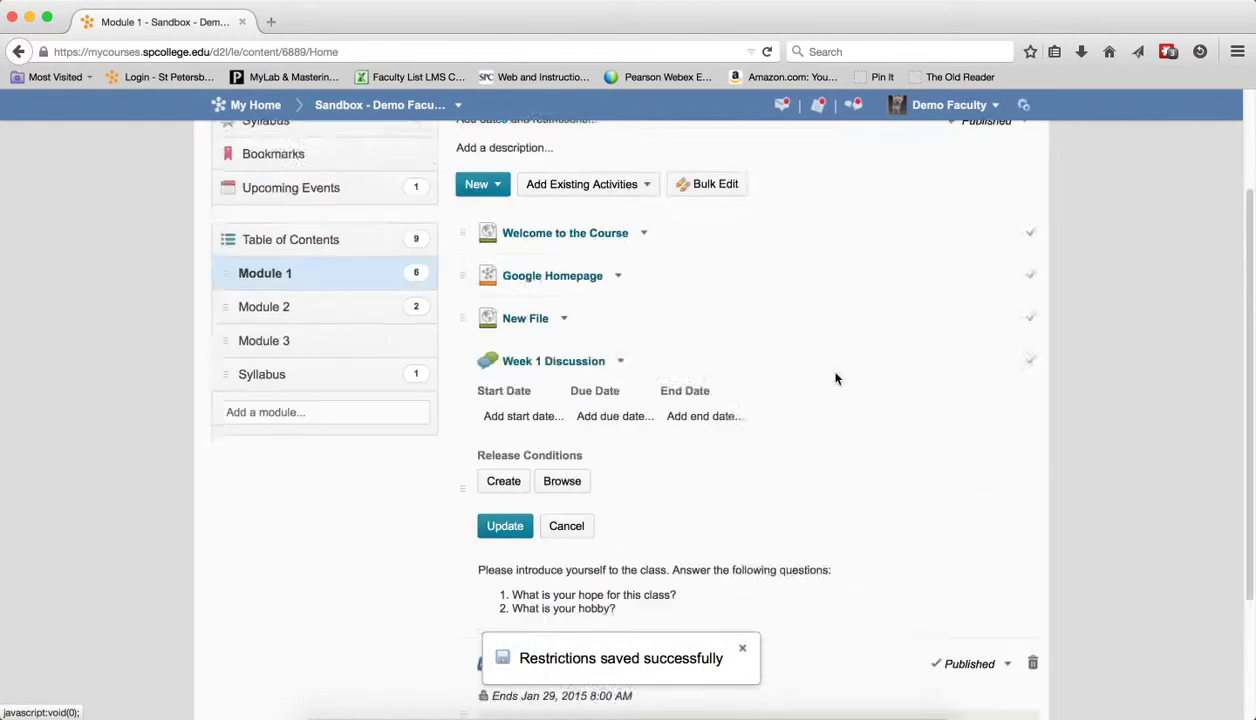
{"action": "left_click", "coordinate": [970, 107]}
{"action": "left_click", "coordinate": [885, 142]}
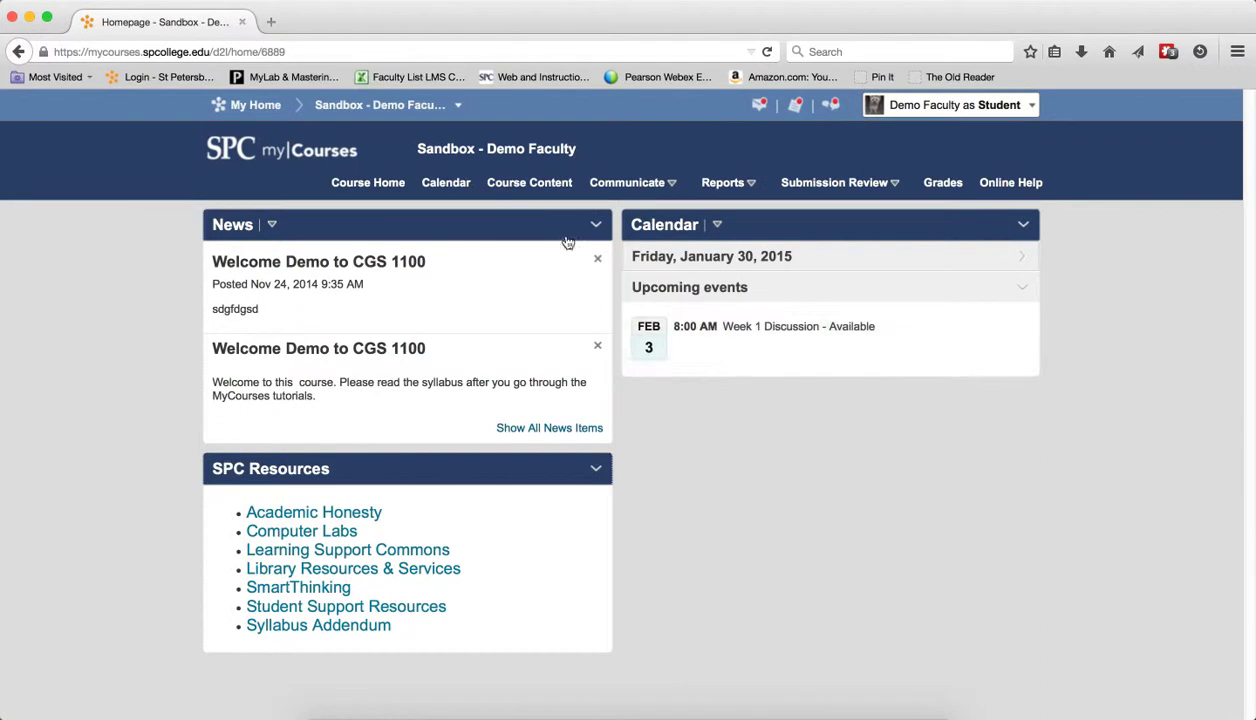
{"action": "left_click", "coordinate": [500, 184]}
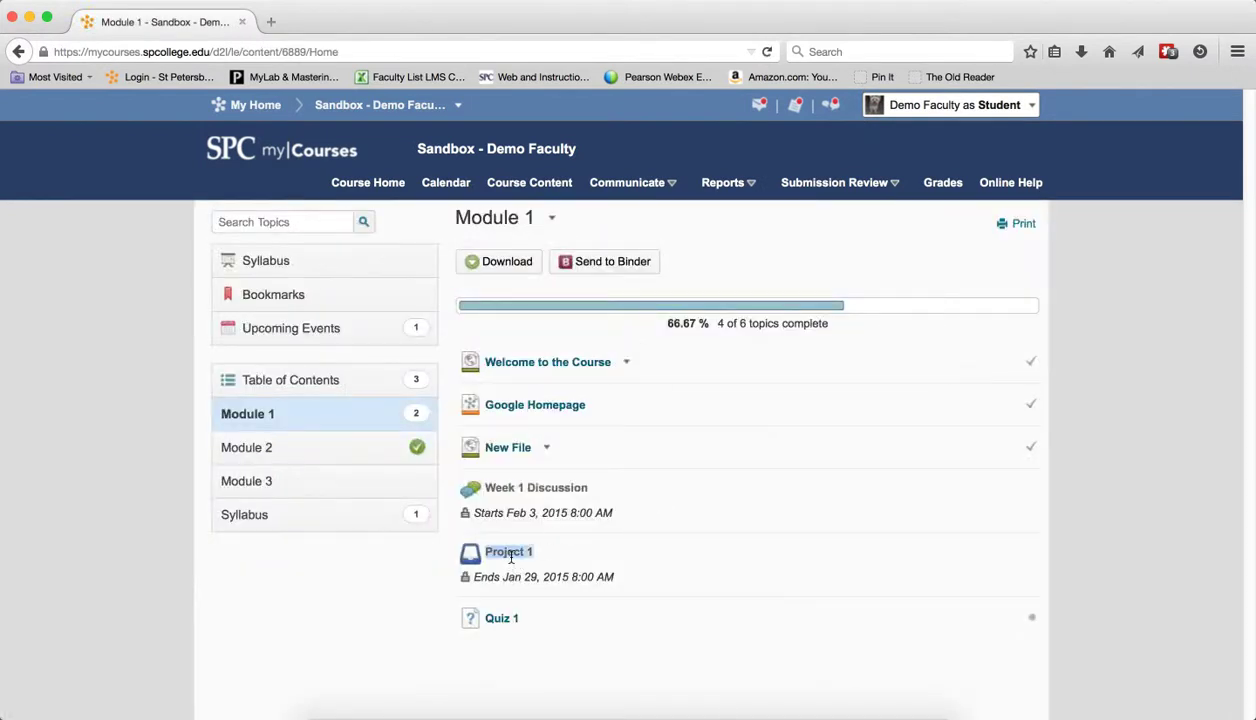
Step: Check Project 1 in the Dropbox folder list as a student and exit the student view
{"action": "left_click", "coordinate": [812, 184]}
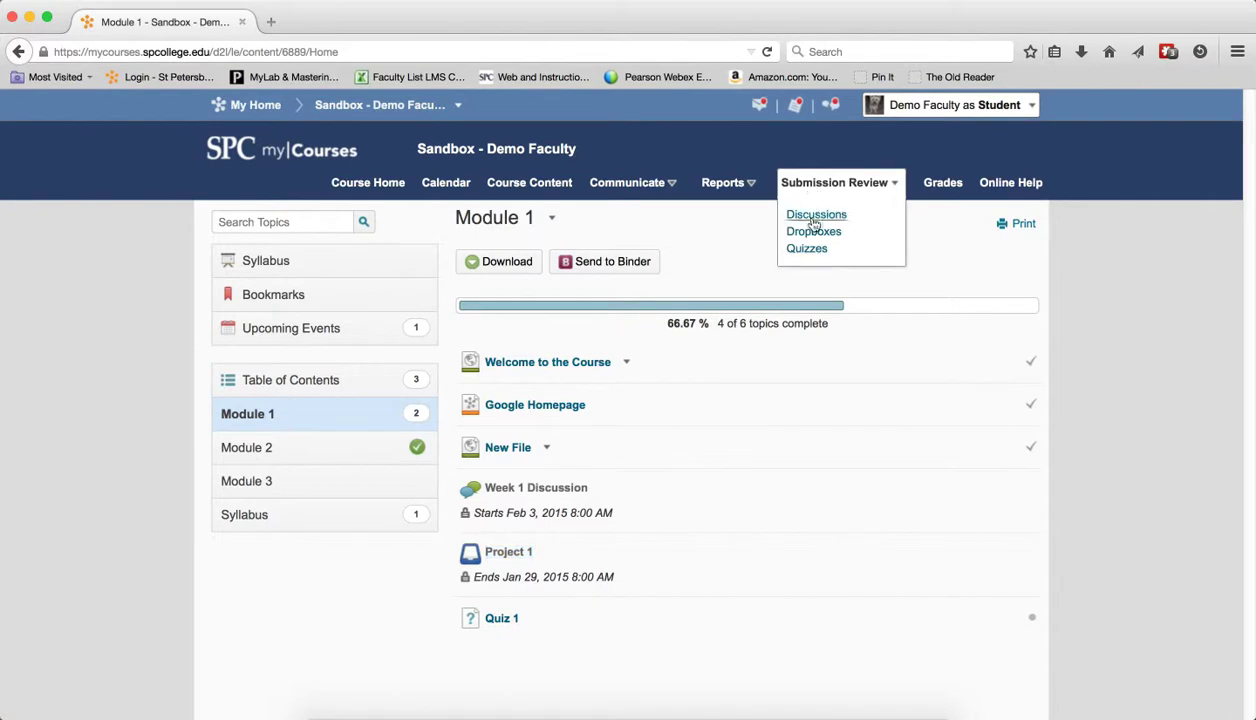
{"action": "left_click", "coordinate": [812, 232]}
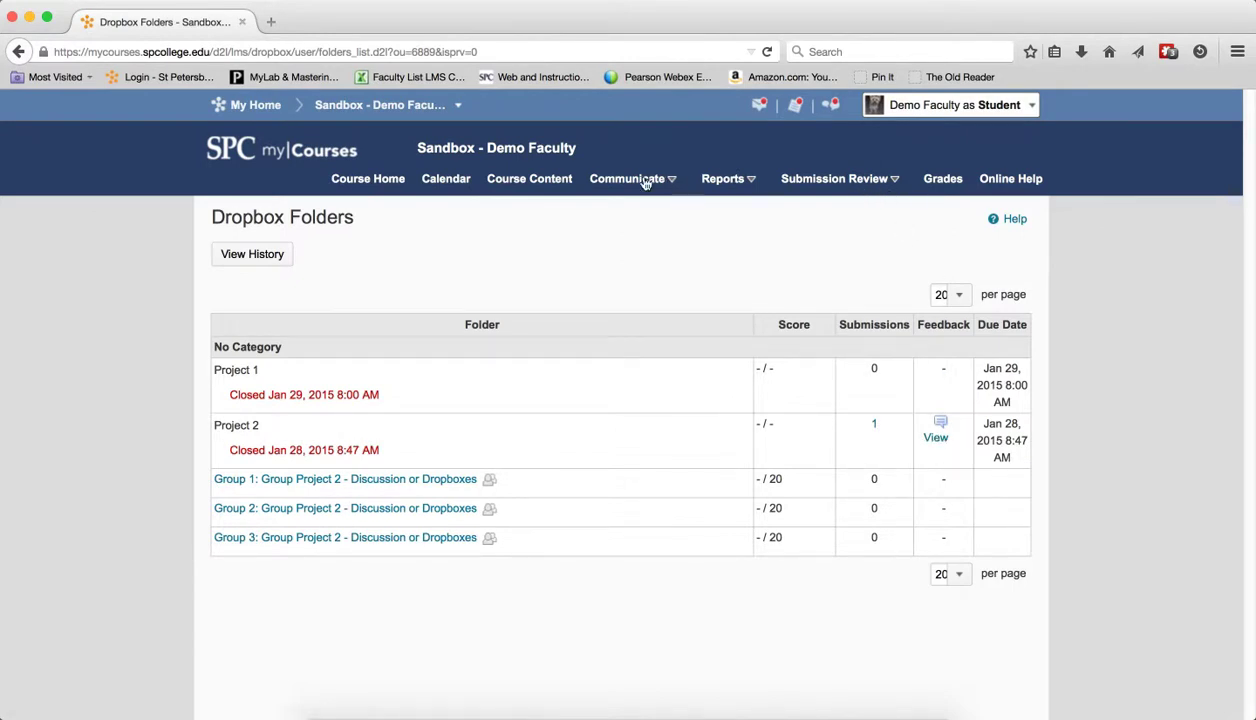
{"action": "left_click", "coordinate": [1033, 115]}
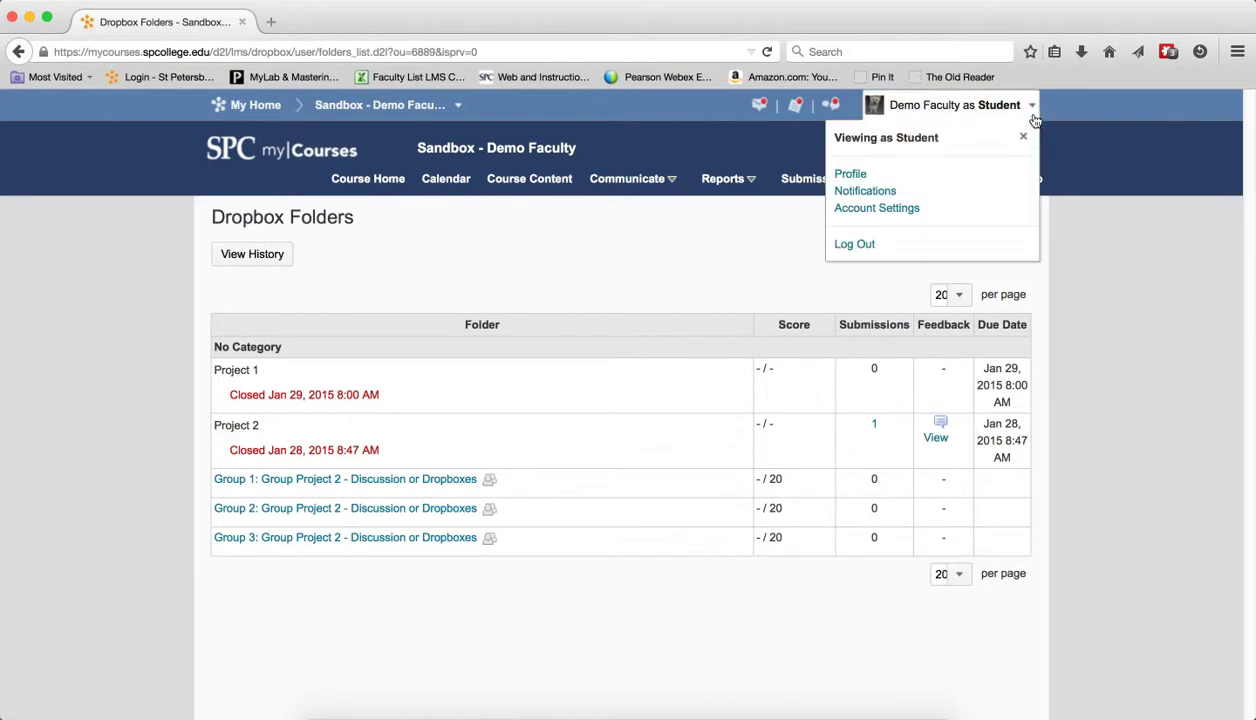
{"action": "left_click", "coordinate": [1023, 136]}
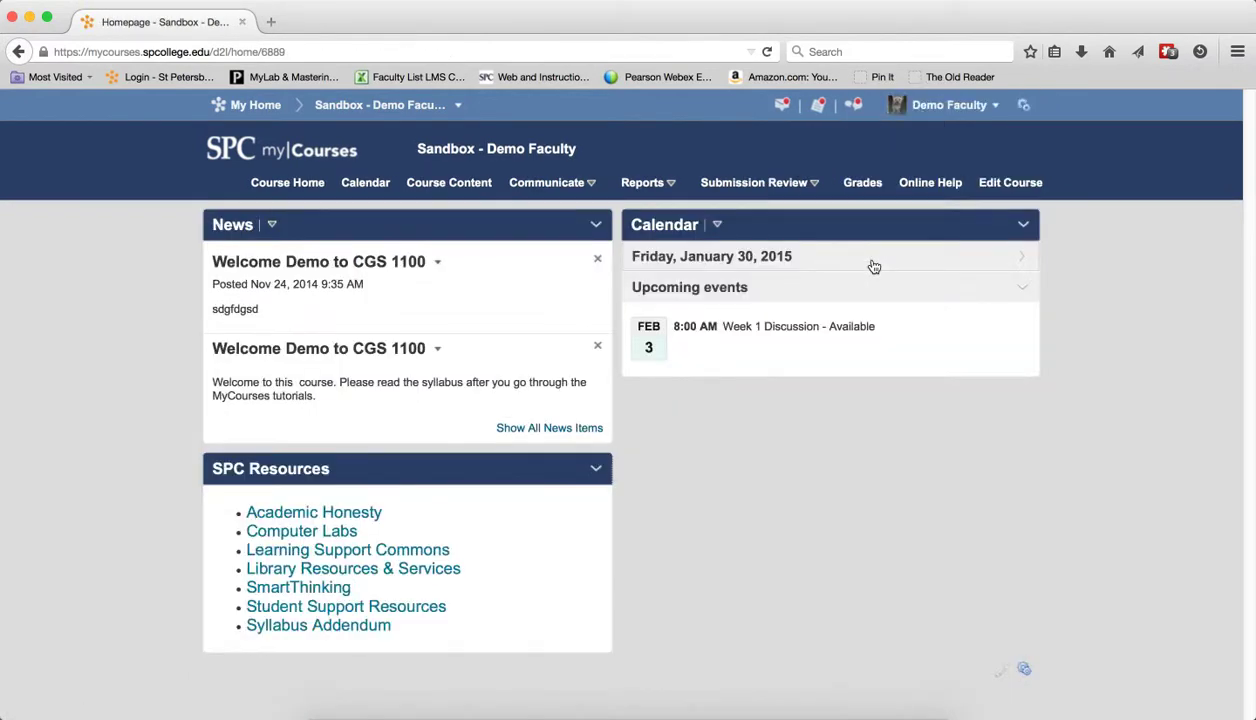
Step: Reopen Module 1 in the course content, edit Quiz 1 in place, add an end date of 1/29/2015 and save the update
{"action": "left_click", "coordinate": [449, 185]}
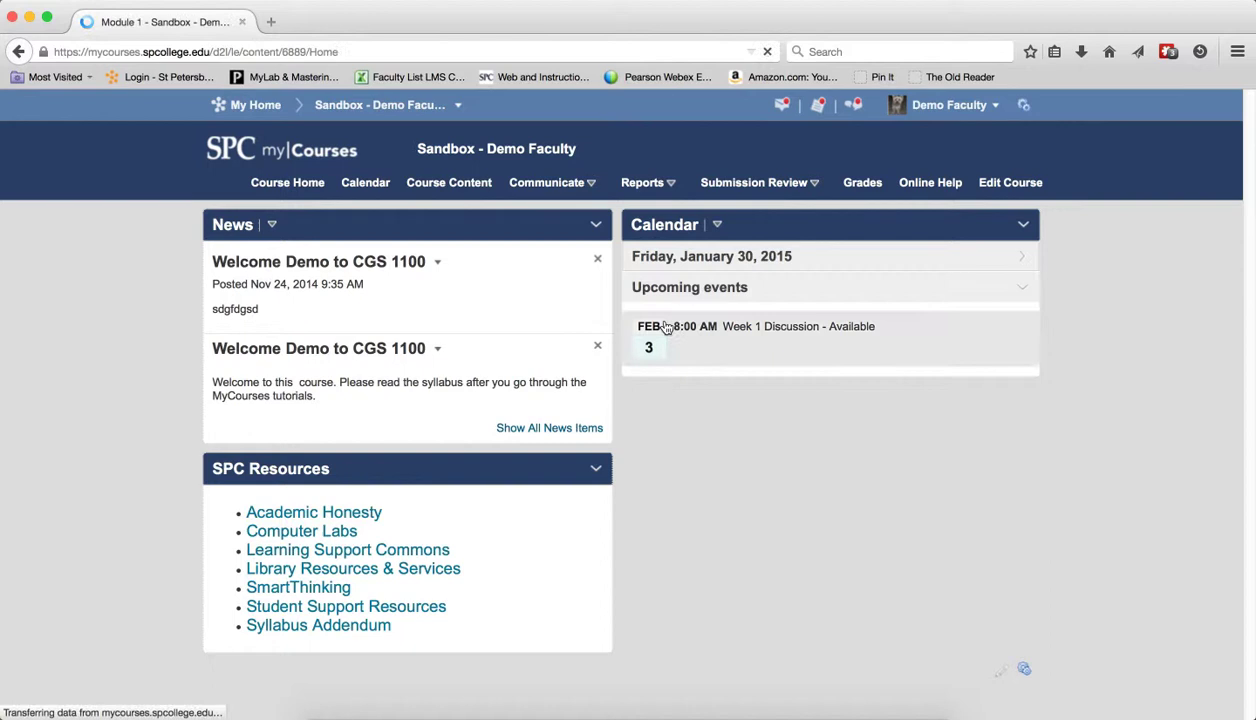
{"action": "scroll", "coordinate": [676, 465], "scroll_direction": "down", "scroll_amount": 3}
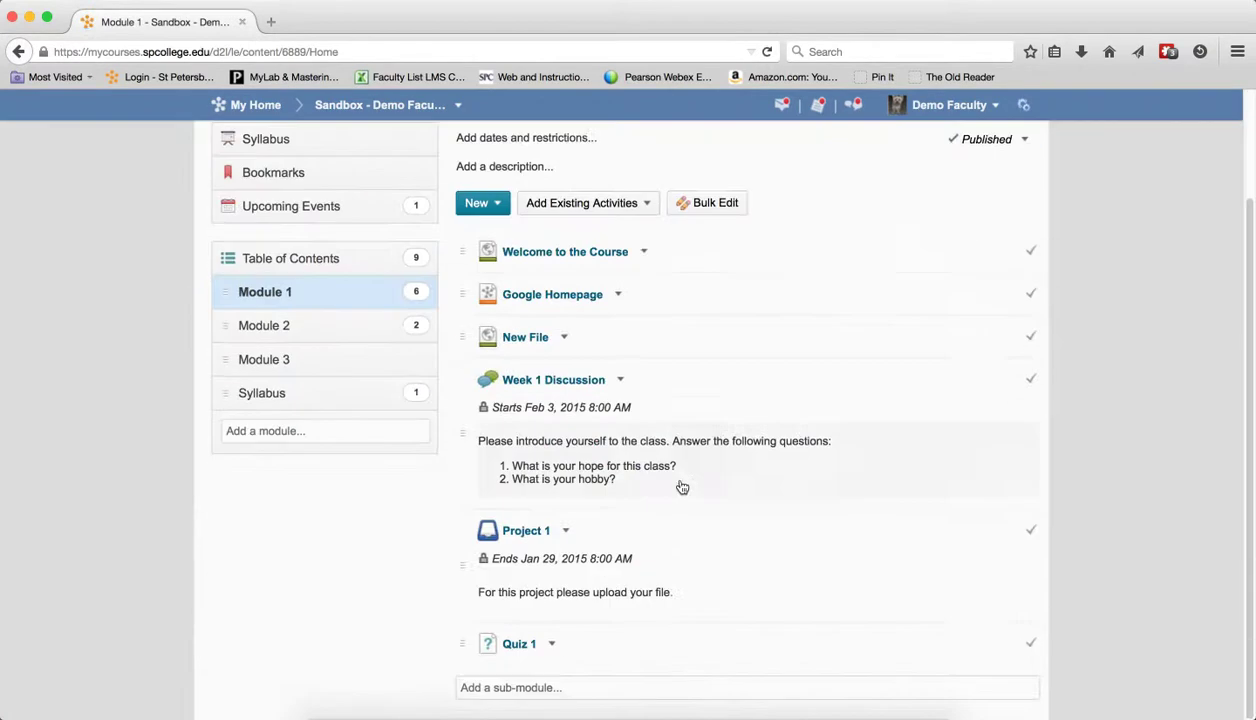
{"action": "left_click", "coordinate": [555, 645]}
{"action": "left_click", "coordinate": [600, 510]}
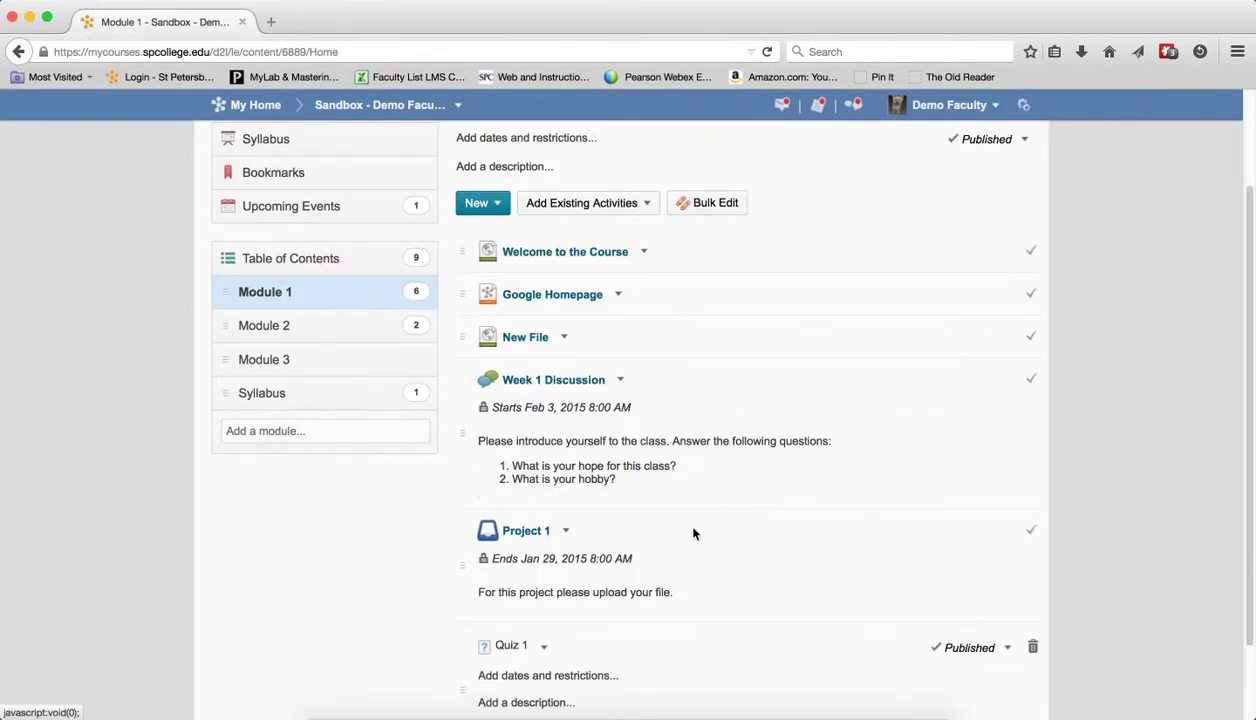
{"action": "scroll", "coordinate": [650, 545], "scroll_direction": "down", "scroll_amount": 2}
{"action": "left_click", "coordinate": [584, 582]}
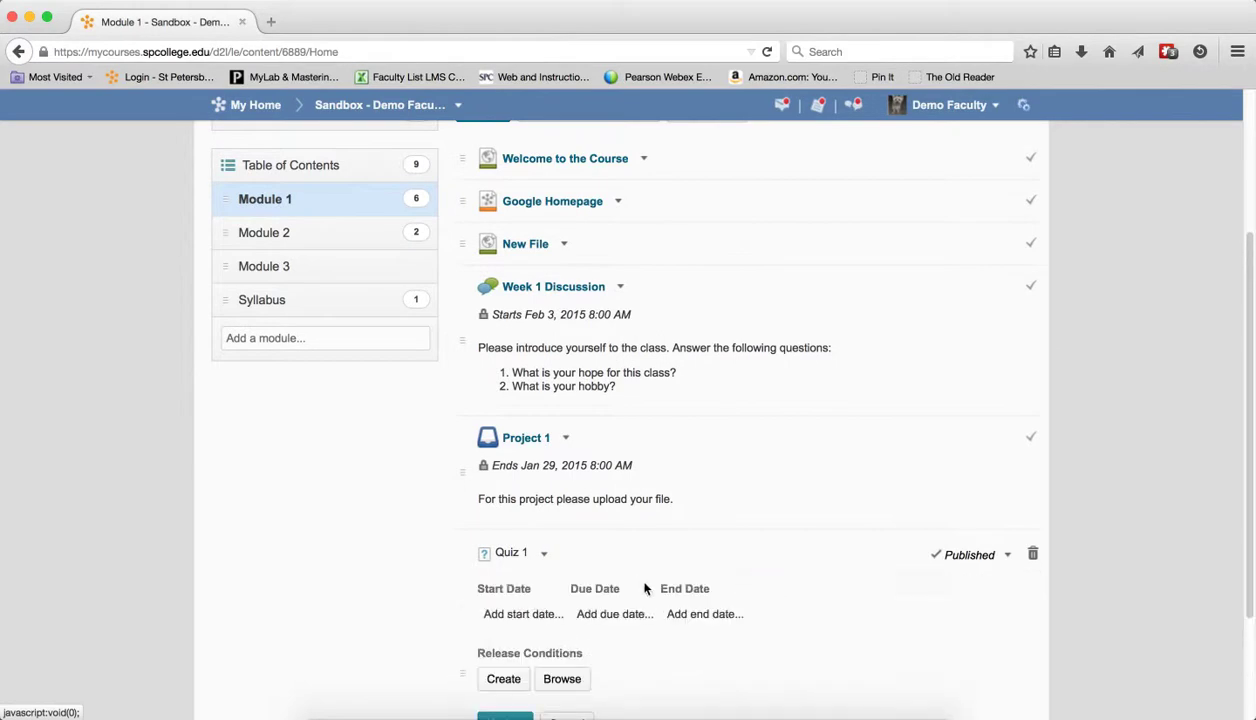
{"action": "left_click", "coordinate": [705, 614]}
{"action": "left_click", "coordinate": [700, 615]}
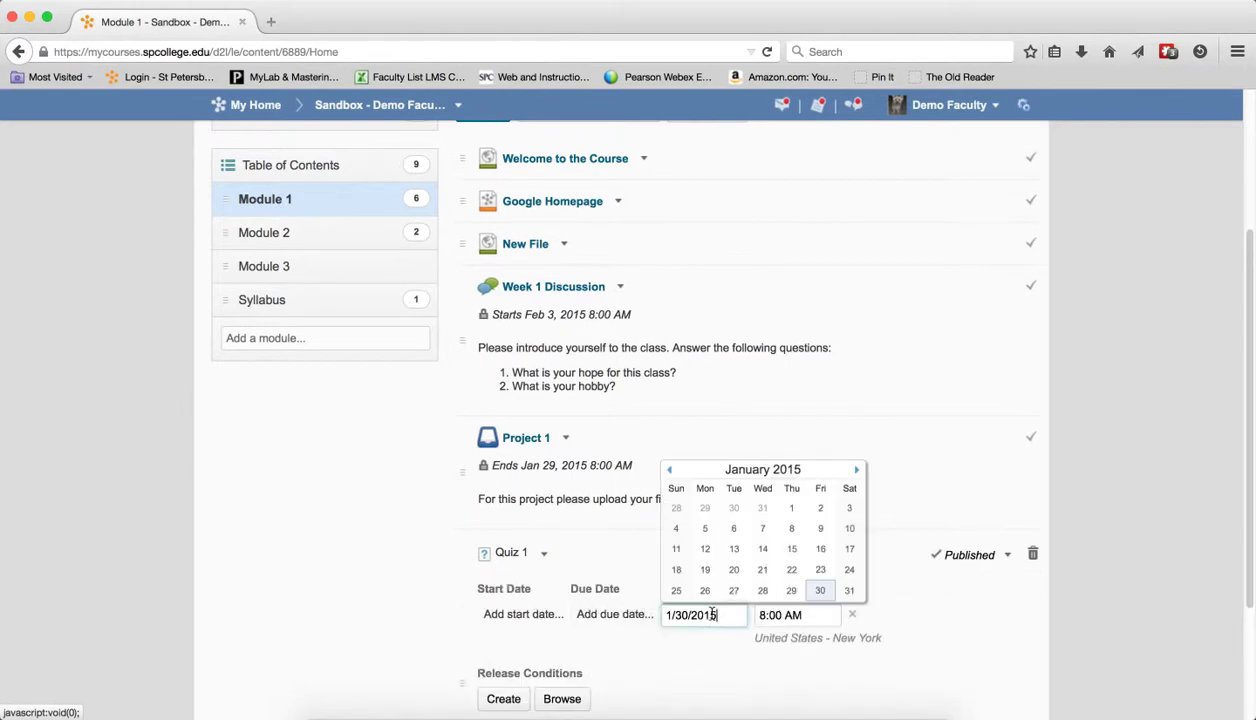
{"action": "left_click", "coordinate": [788, 590]}
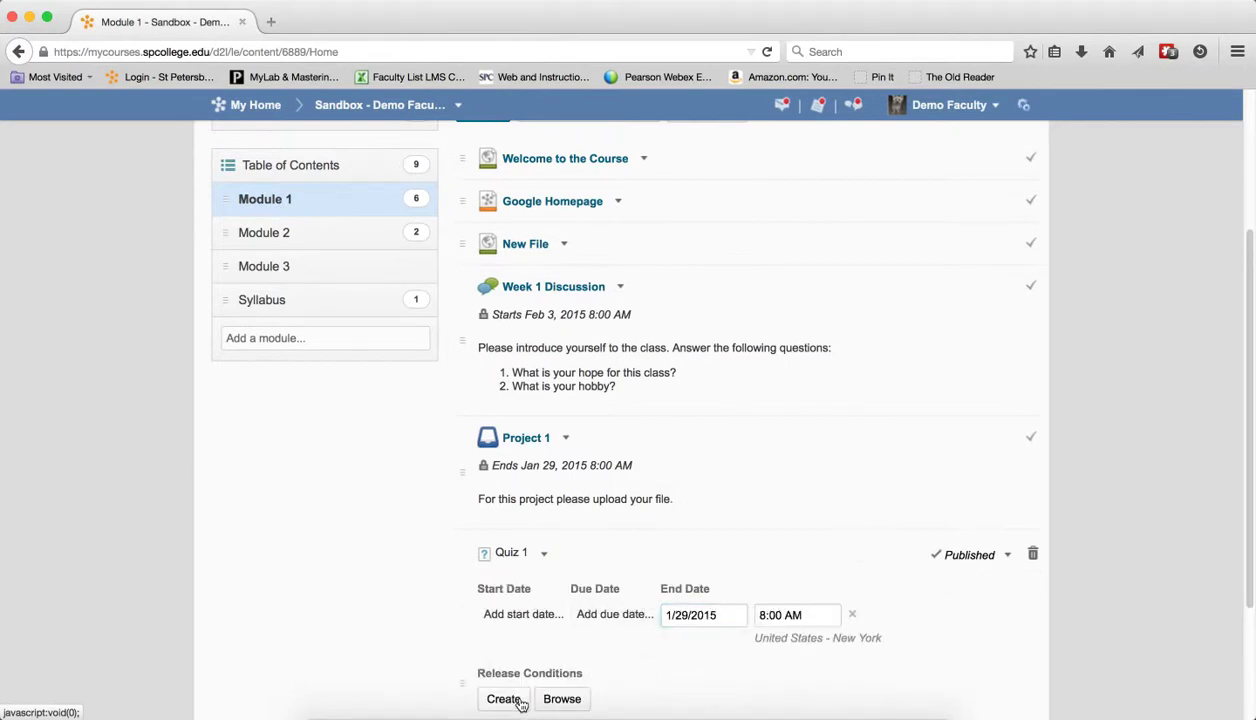
{"action": "scroll", "coordinate": [634, 669], "scroll_direction": "down", "scroll_amount": 3}
{"action": "left_click", "coordinate": [505, 570]}
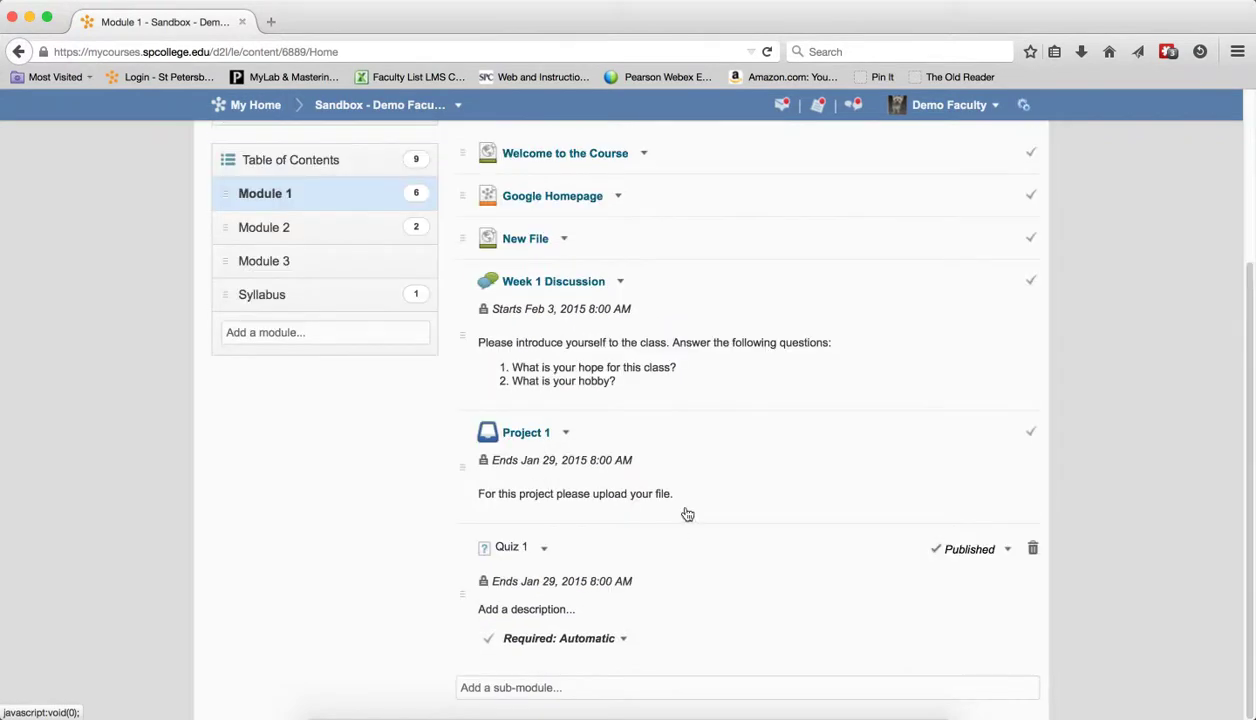
Step: Switch to viewing the course as a student and open Quiz 1 from Module 1 to check its access
{"action": "scroll", "coordinate": [700, 300], "scroll_direction": "up", "scroll_amount": 5}
{"action": "left_click", "coordinate": [948, 105]}
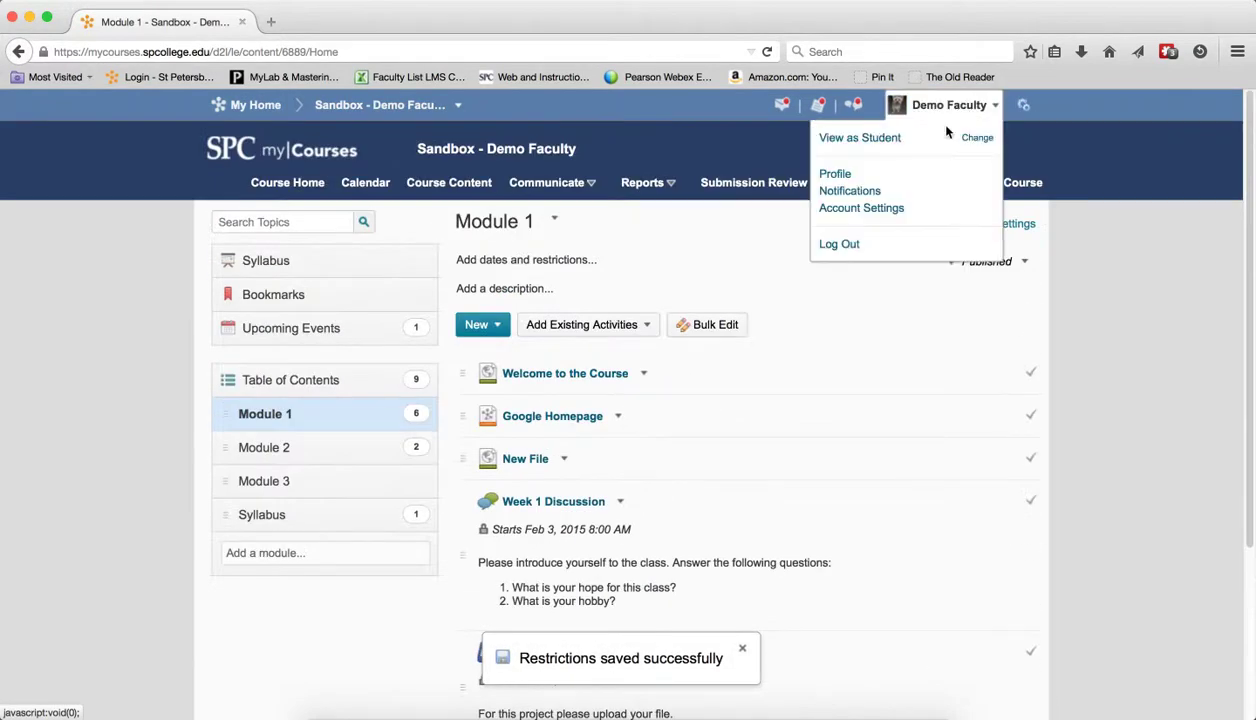
{"action": "left_click", "coordinate": [888, 142]}
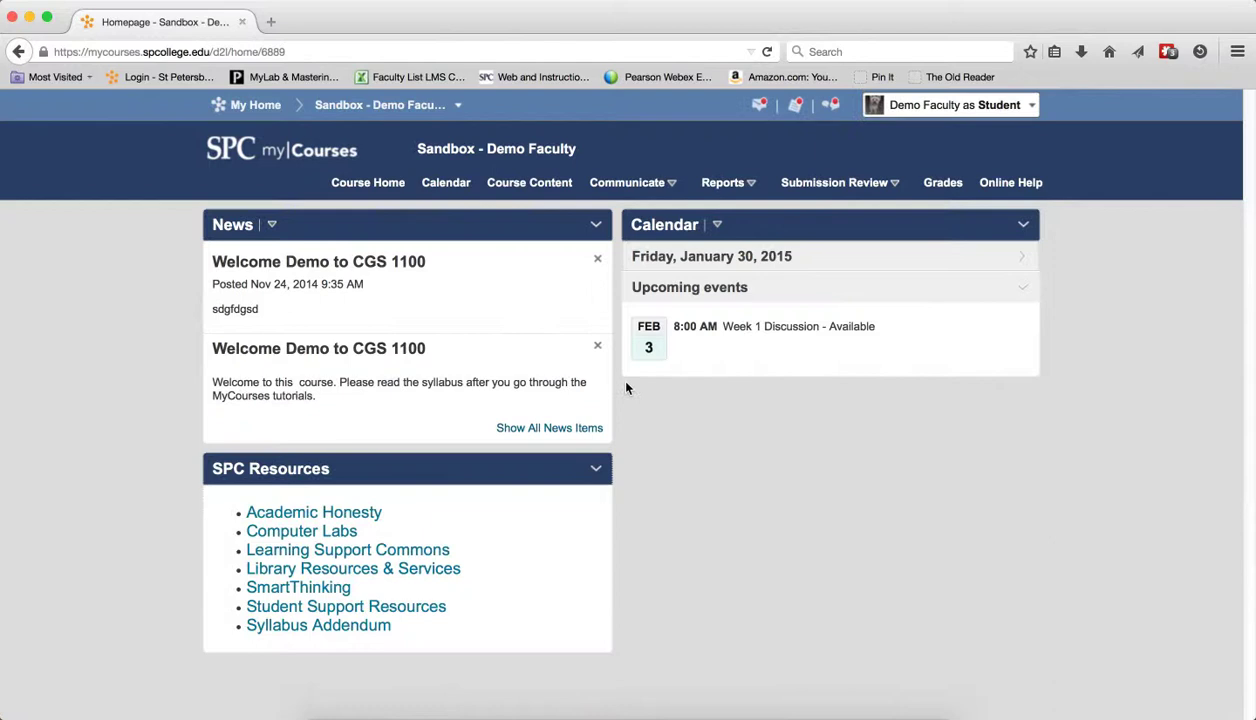
{"action": "left_click", "coordinate": [520, 184]}
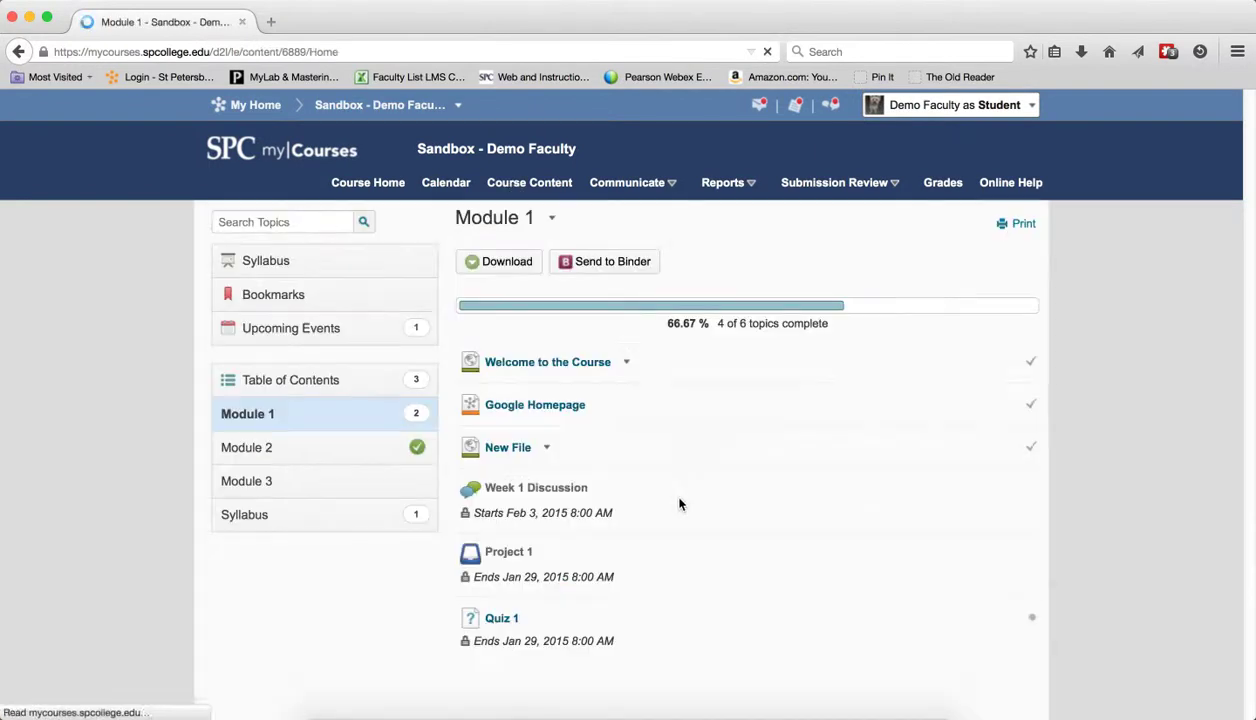
{"action": "left_click", "coordinate": [512, 620]}
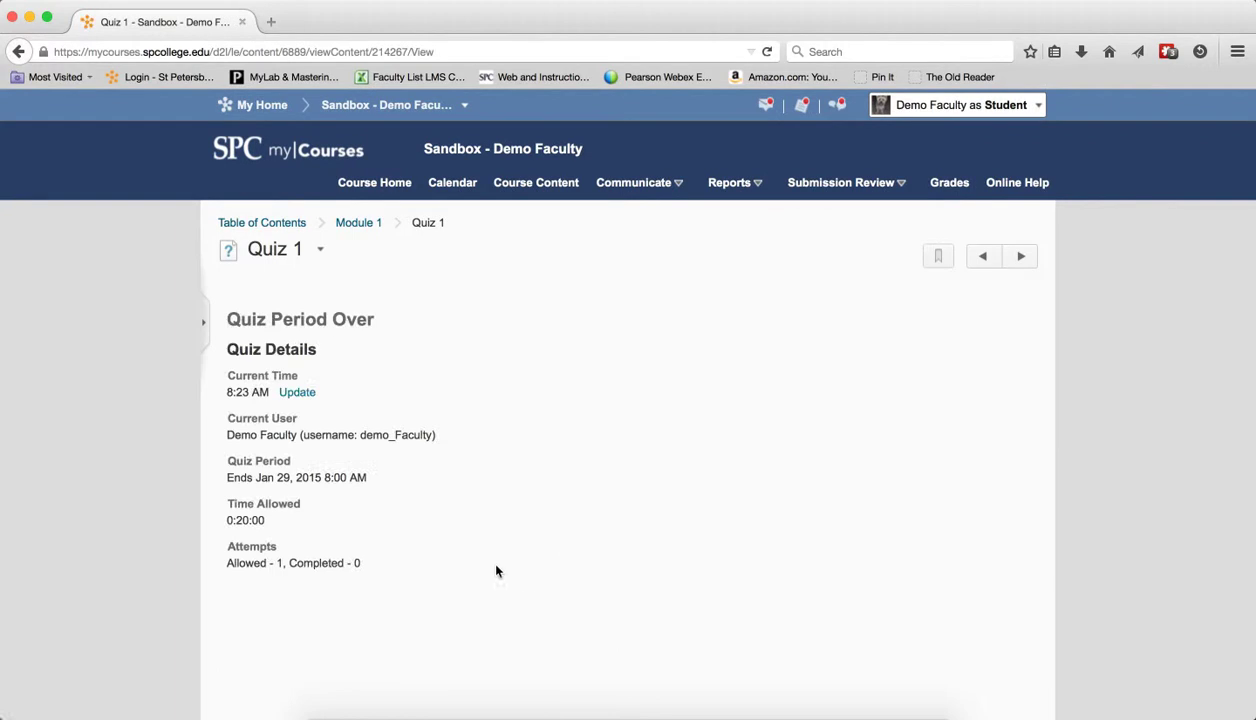
Step: Open the quiz list under Submission Review and view the student's submissions for Quiz 1
{"action": "left_click", "coordinate": [850, 183]}
{"action": "left_click", "coordinate": [813, 248]}
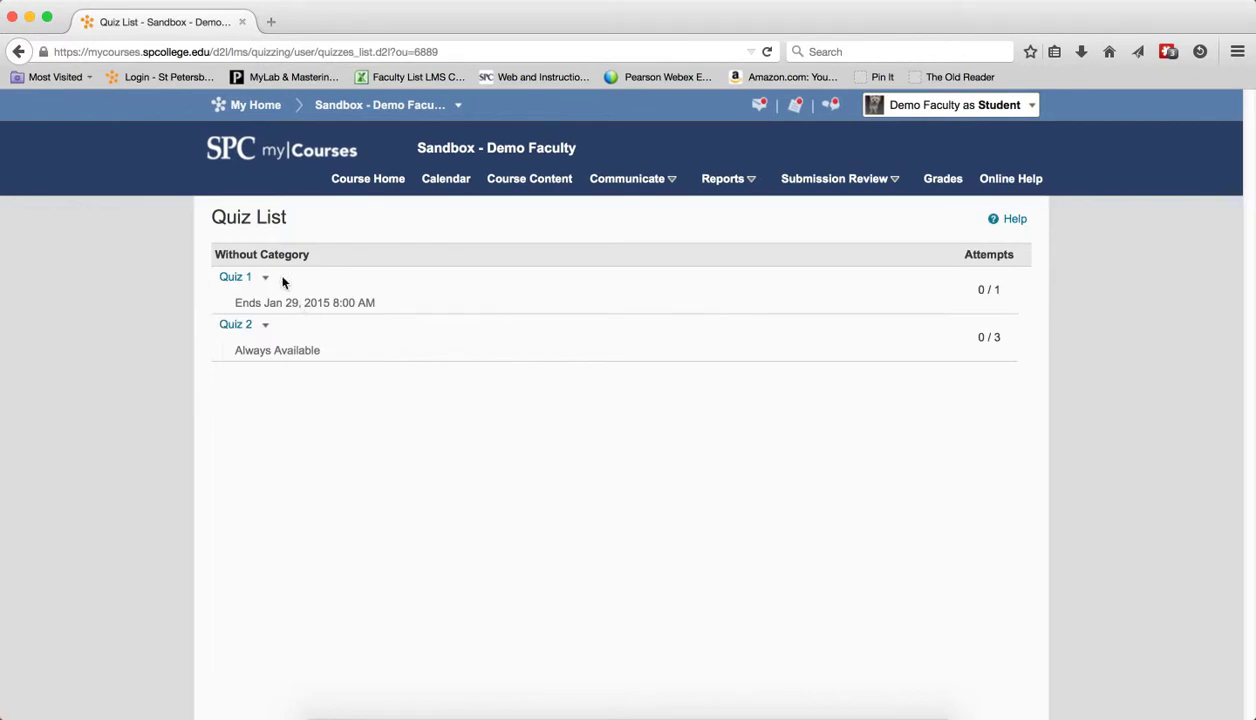
{"action": "left_click", "coordinate": [265, 277]}
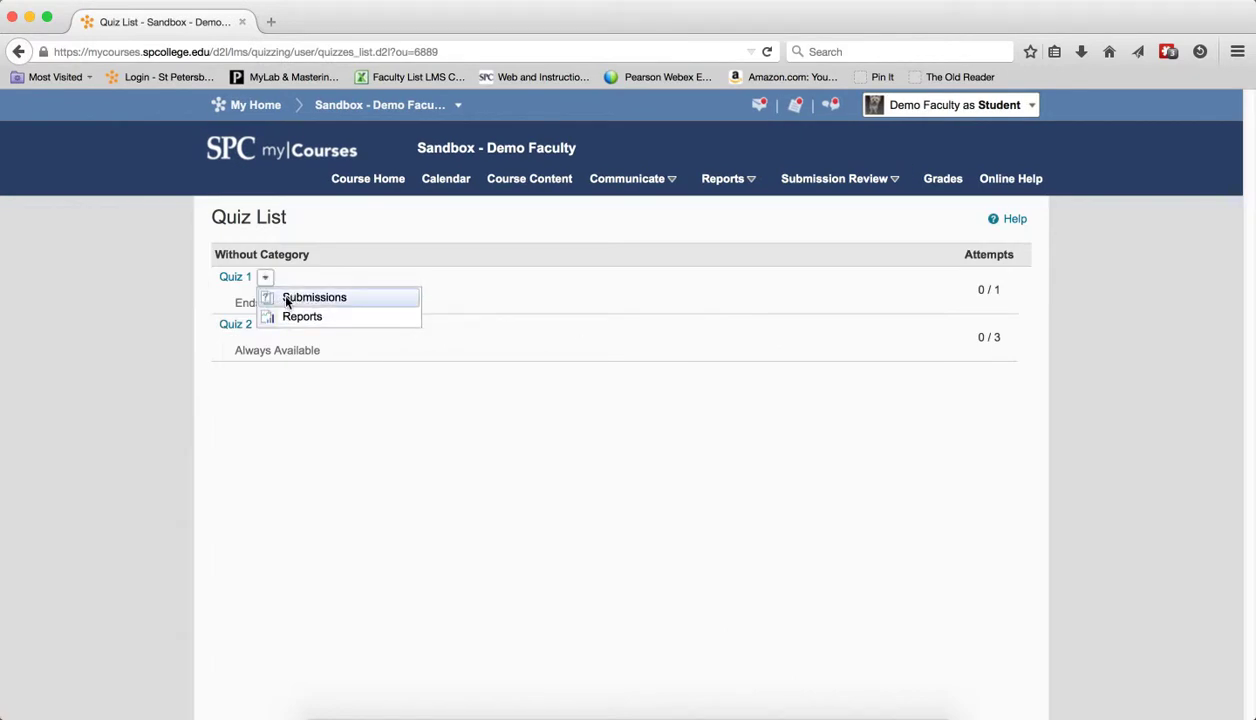
{"action": "left_click", "coordinate": [286, 299]}
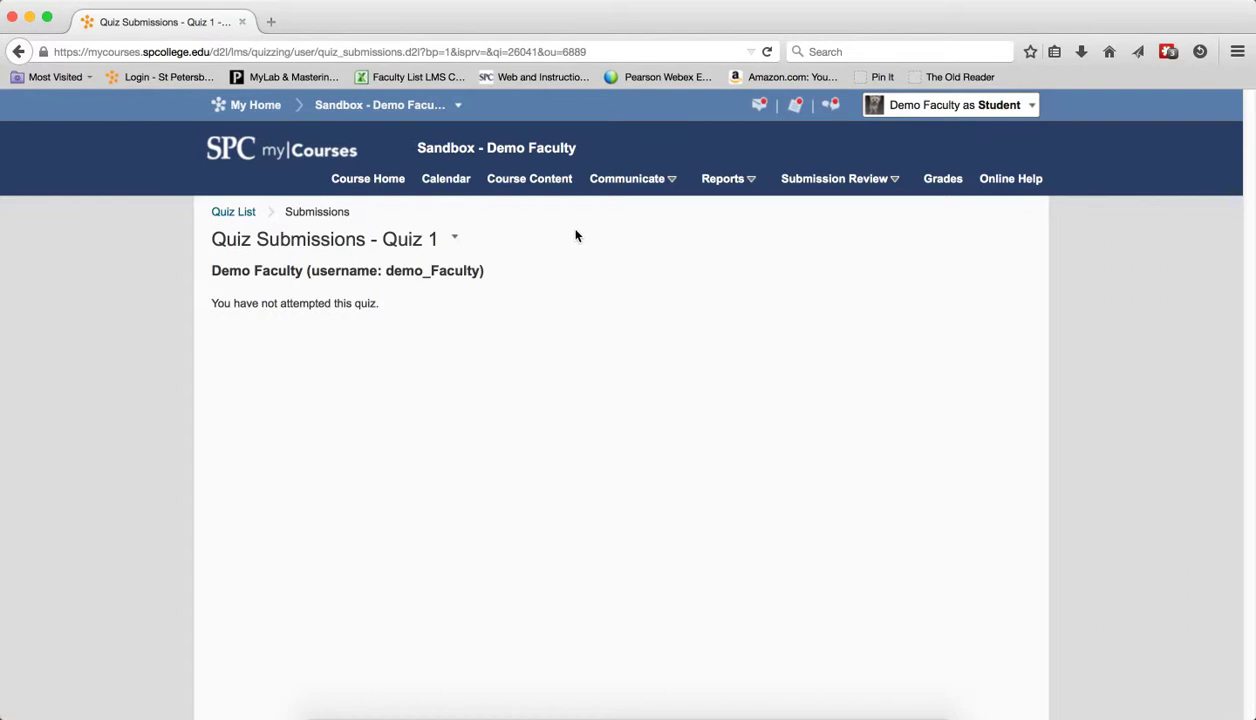
Step: Exit the student view and return to Module 1's content as faculty
{"action": "left_click", "coordinate": [1025, 105]}
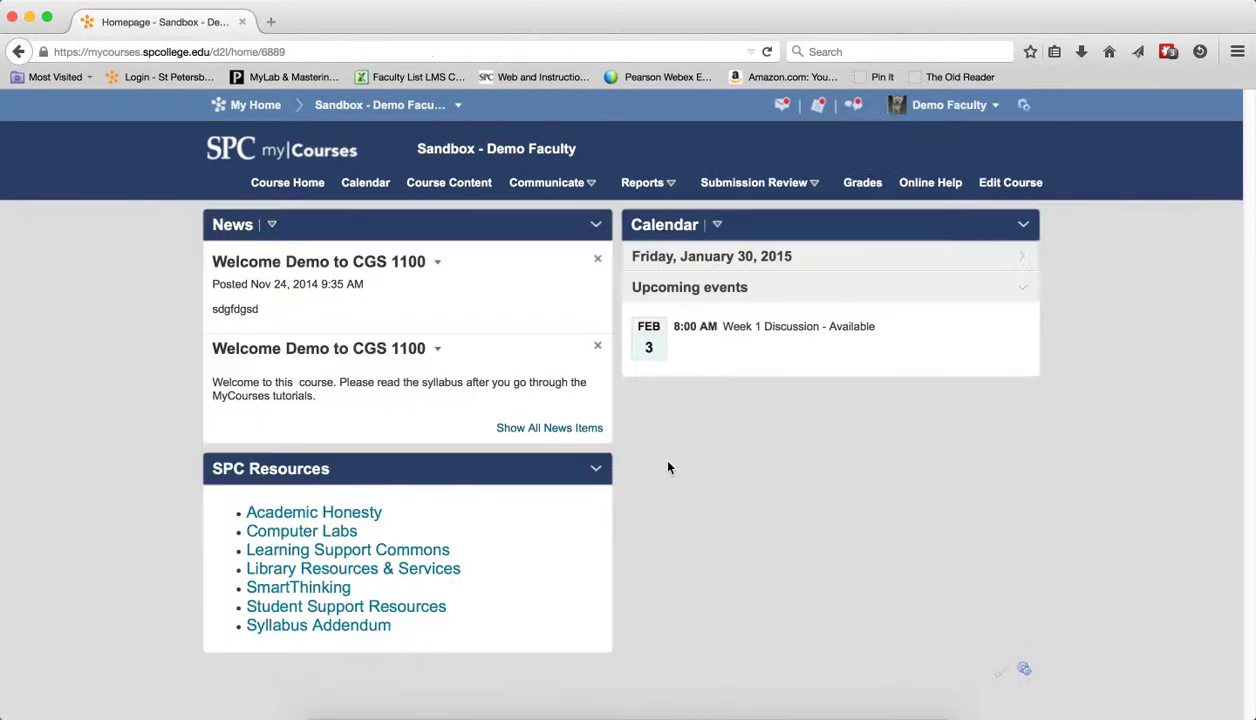
{"action": "left_click", "coordinate": [452, 186]}
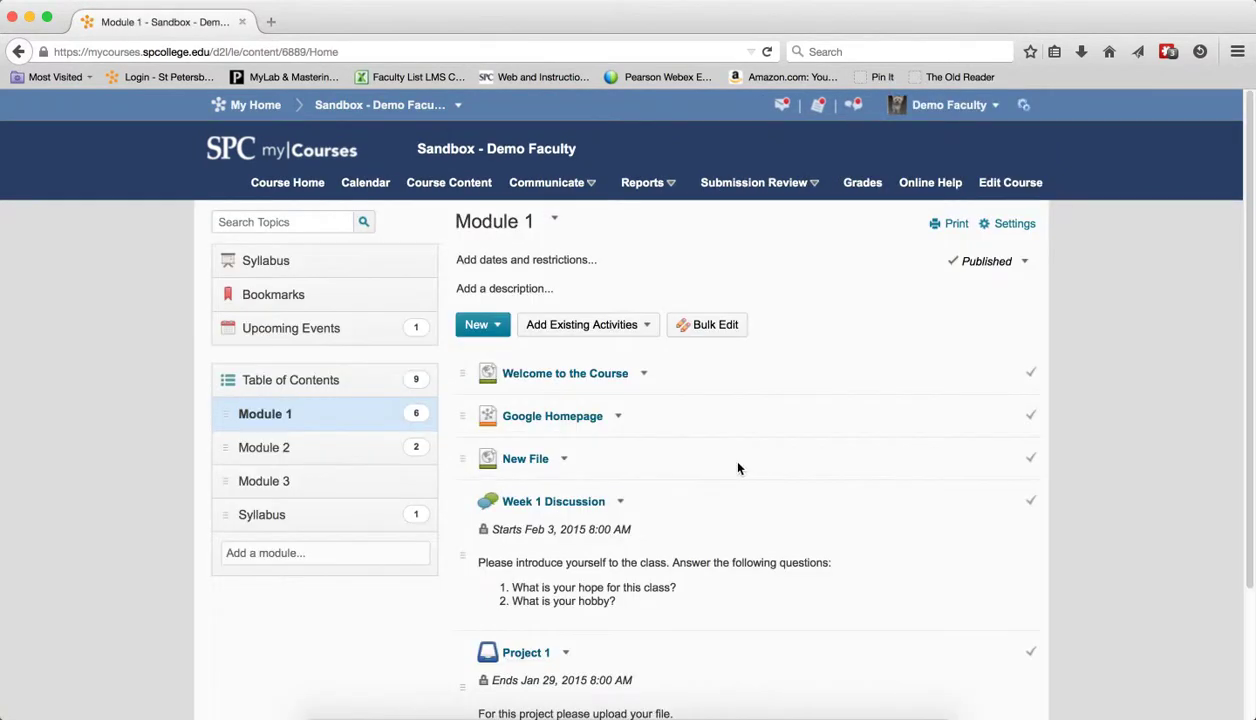